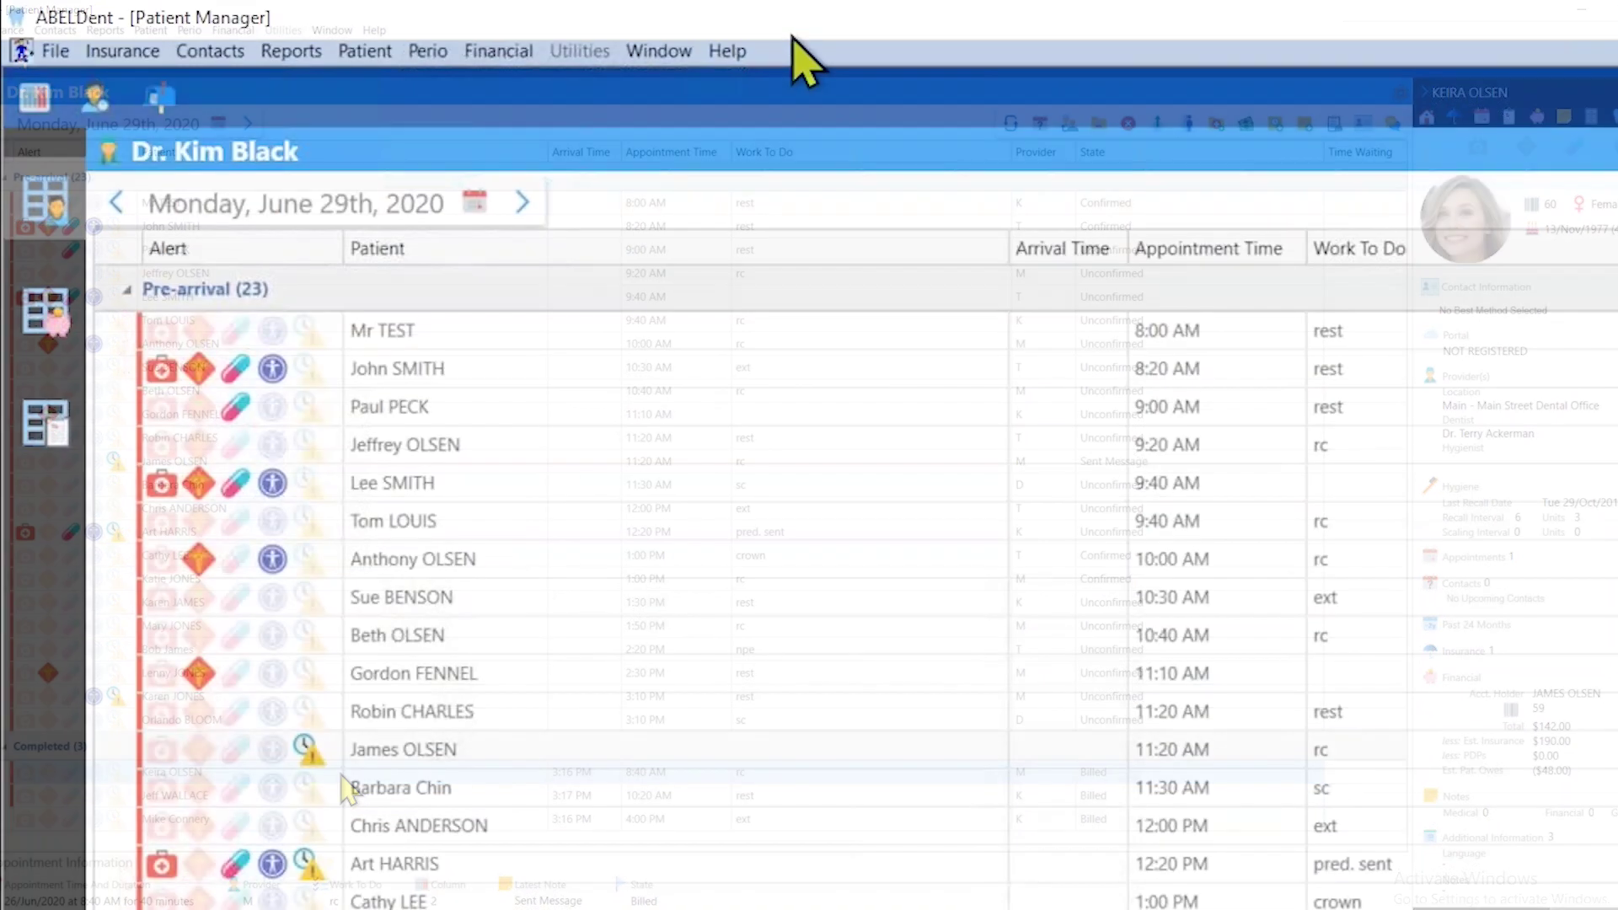
- From the Bulk Cheques list, start a new bulk cheque and browse the full insurance carrier list
left_click(506, 52)
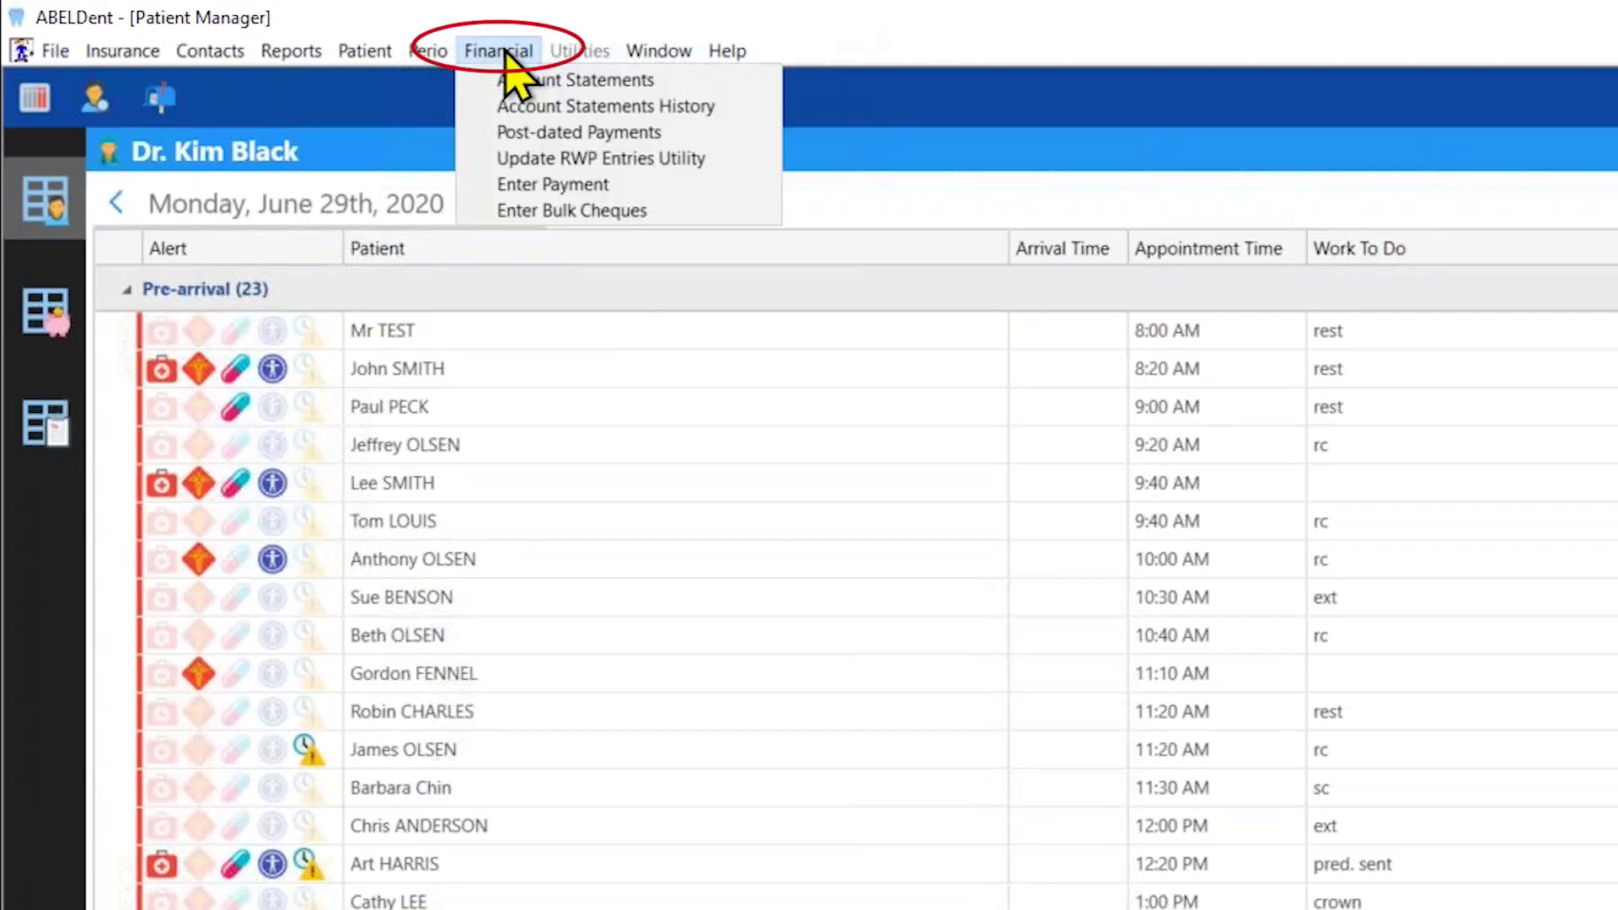
left_click(543, 213)
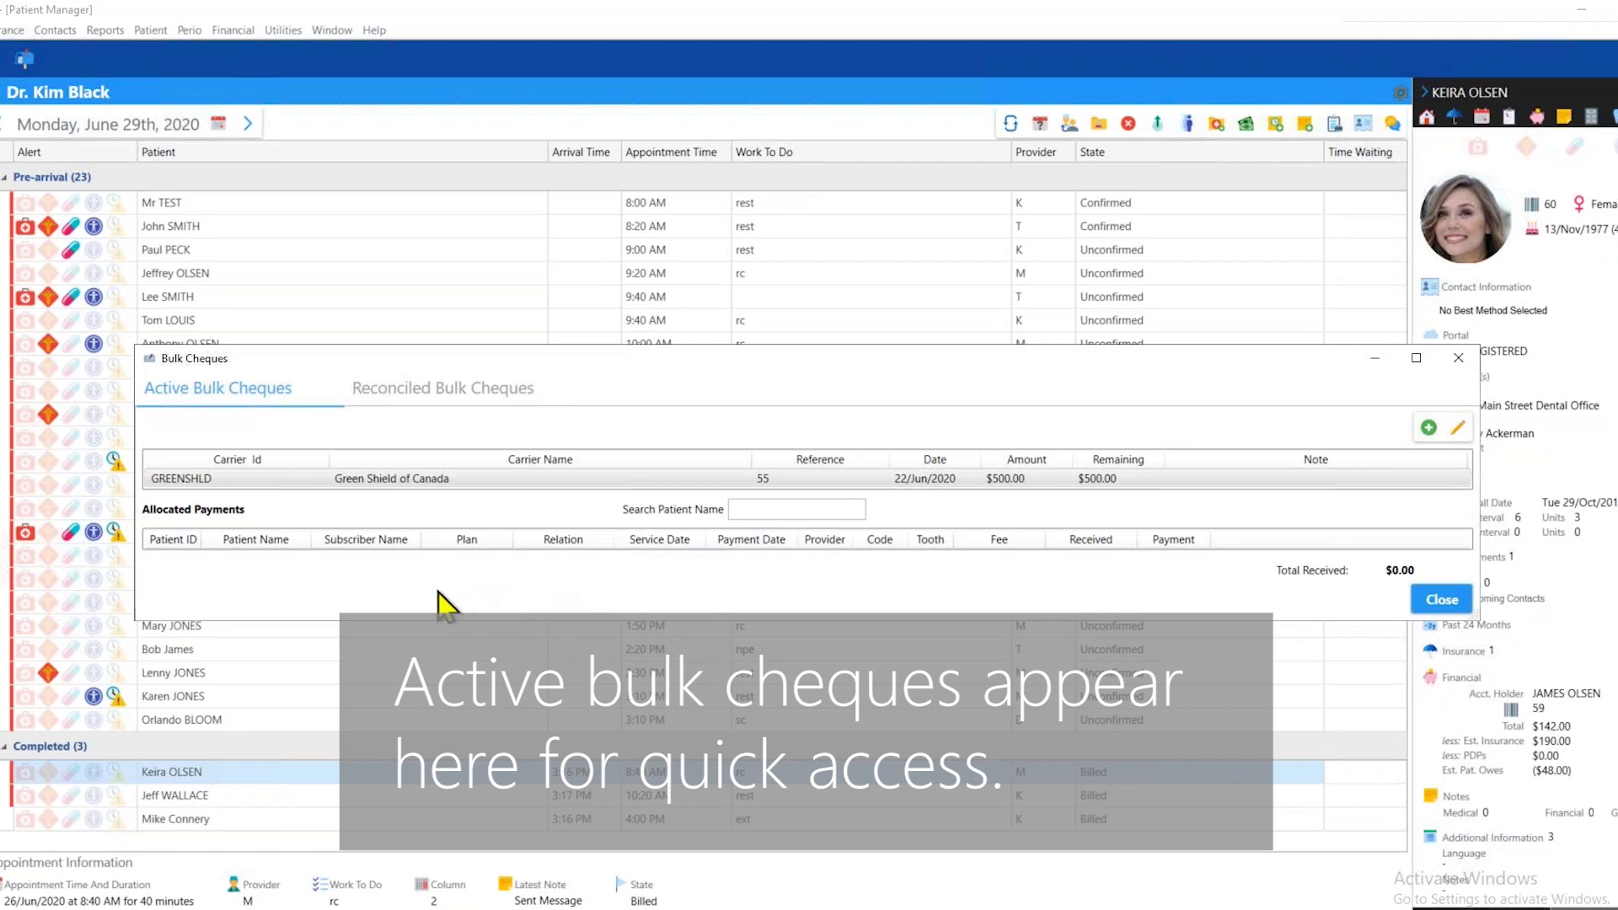
left_click(422, 485)
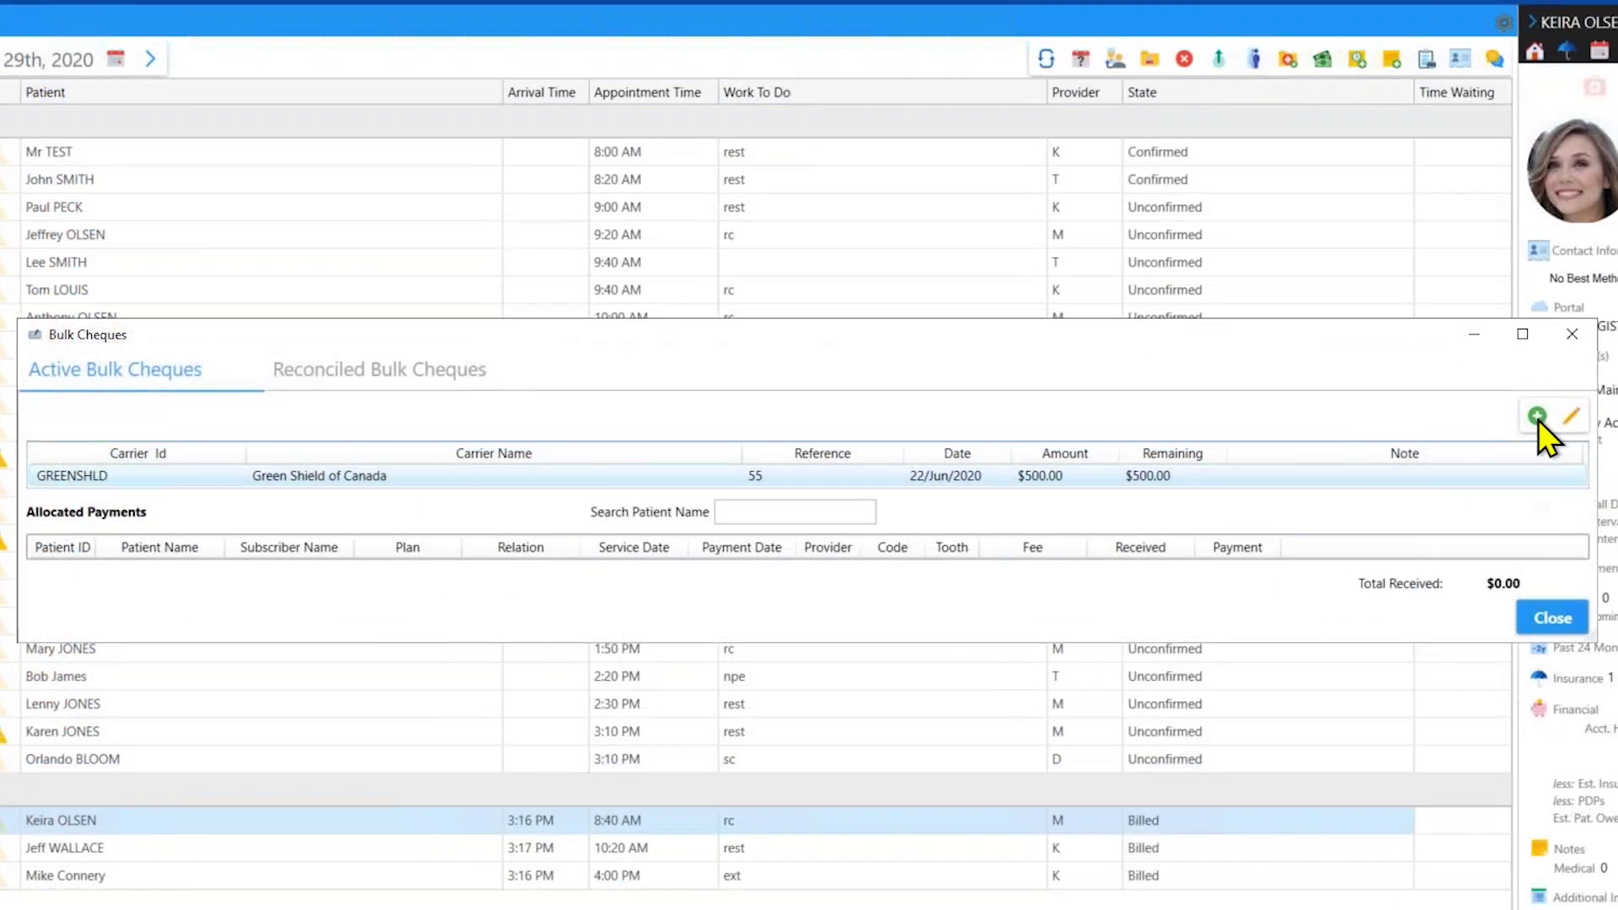
left_click(1537, 417)
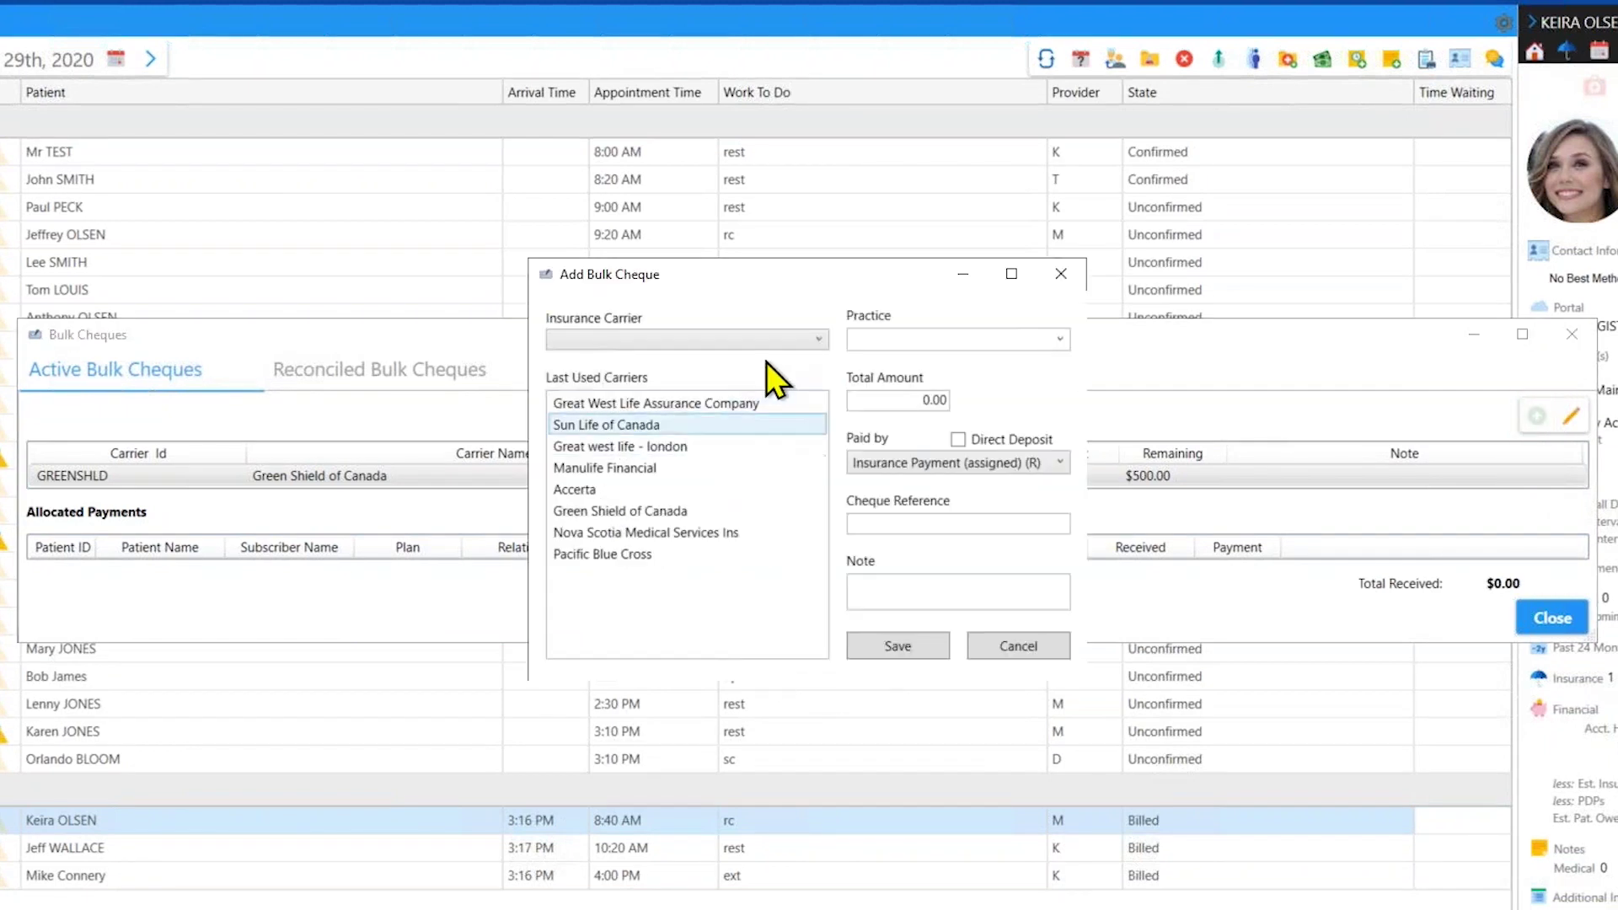
left_click(807, 337)
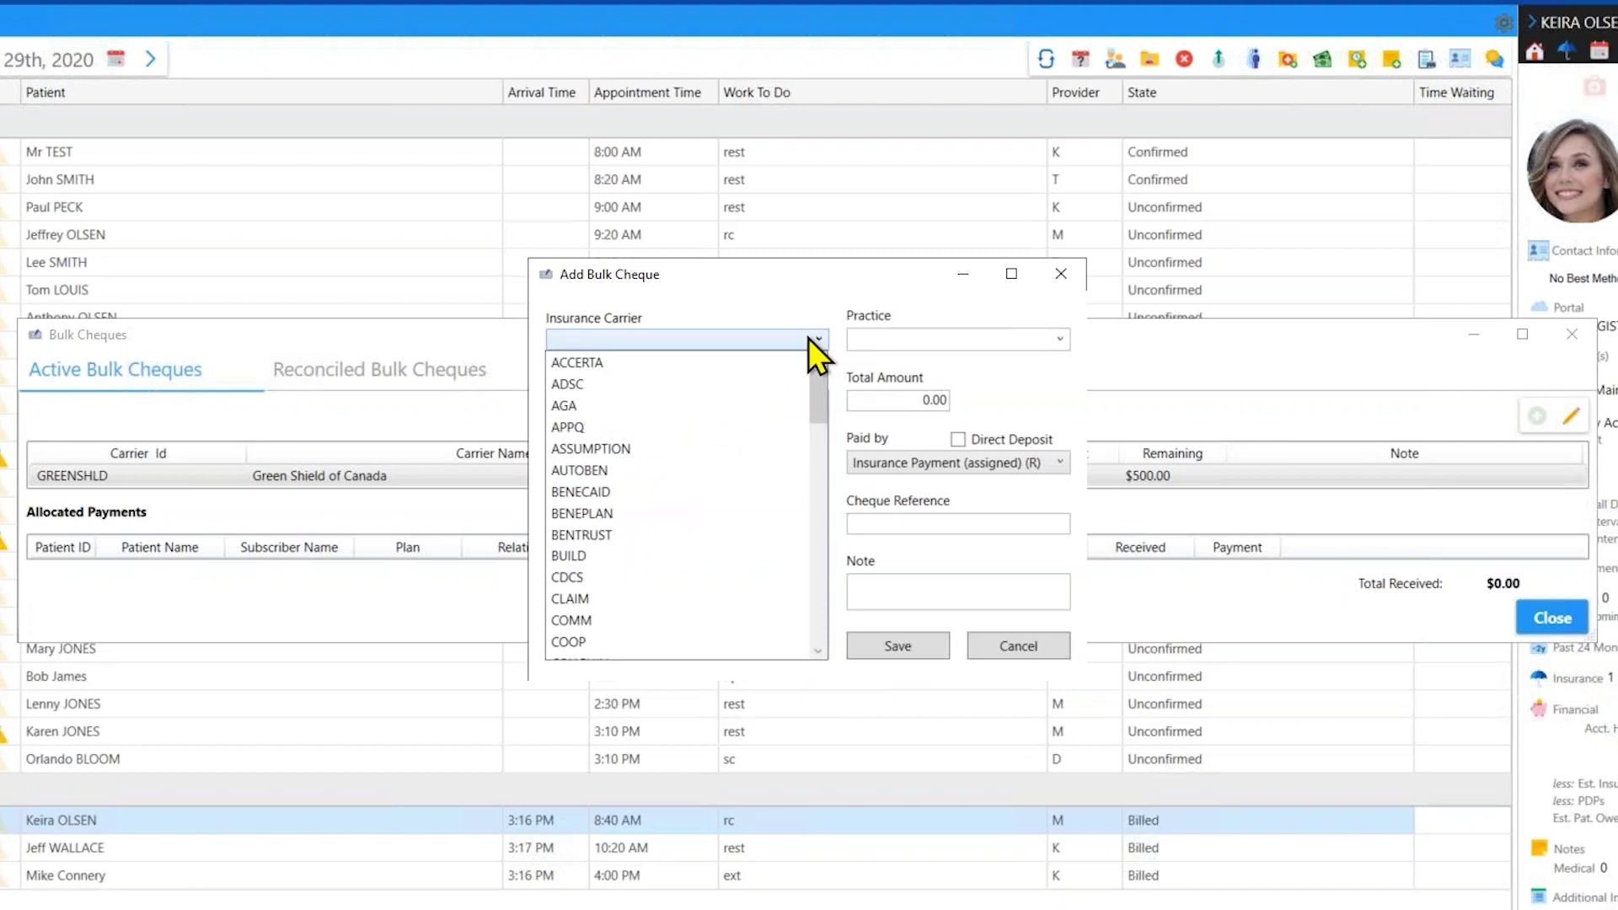
left_click(807, 337)
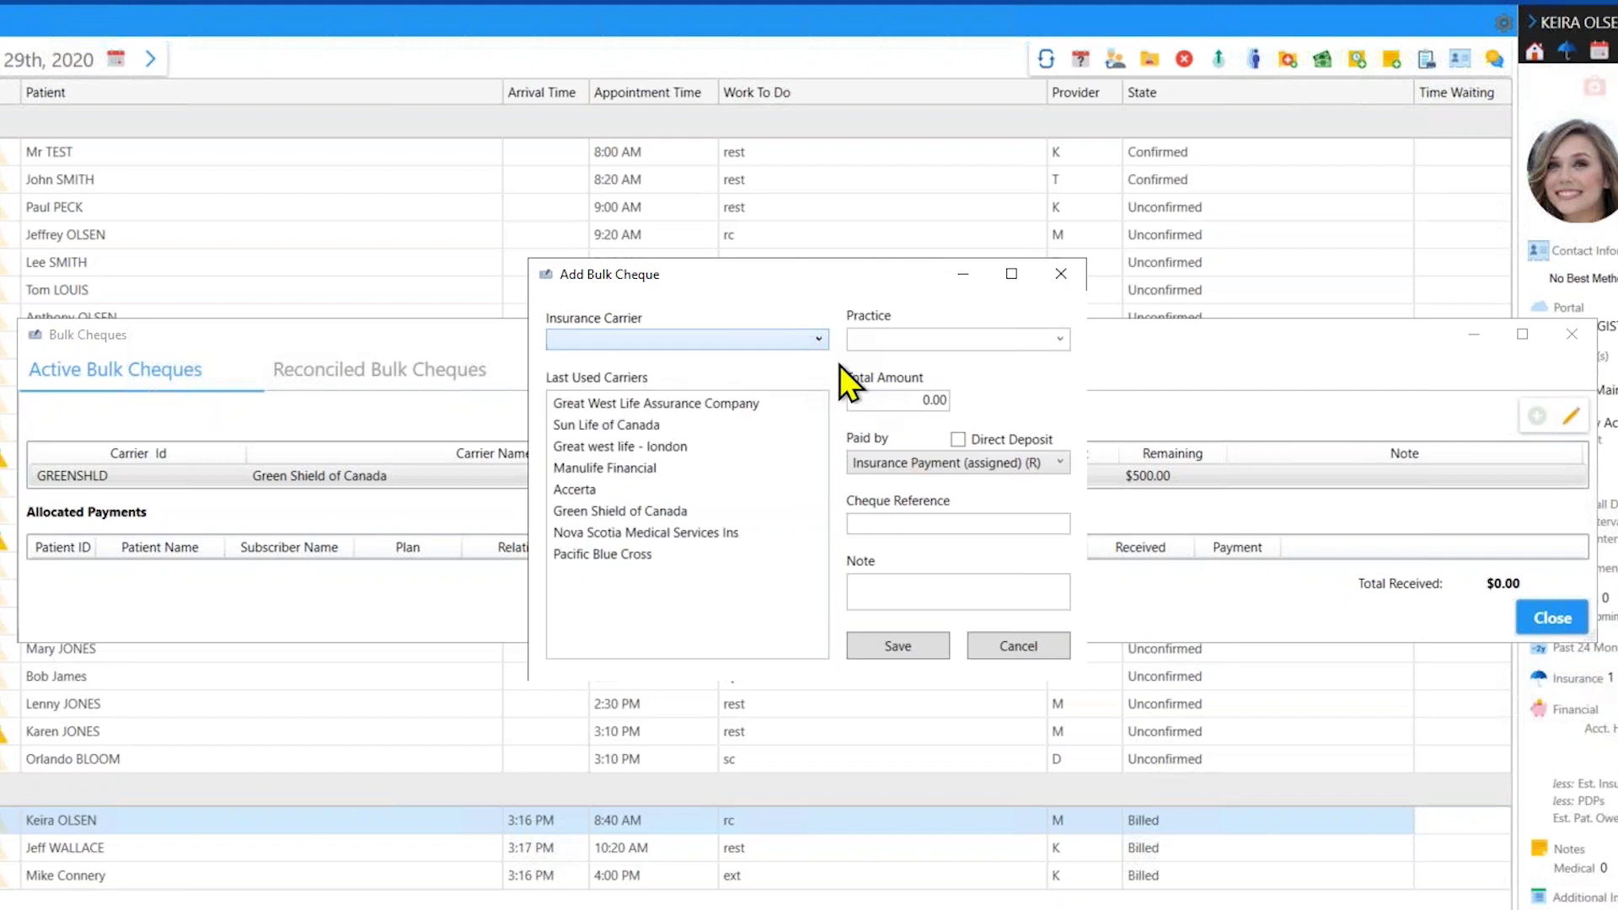
left_click(734, 446)
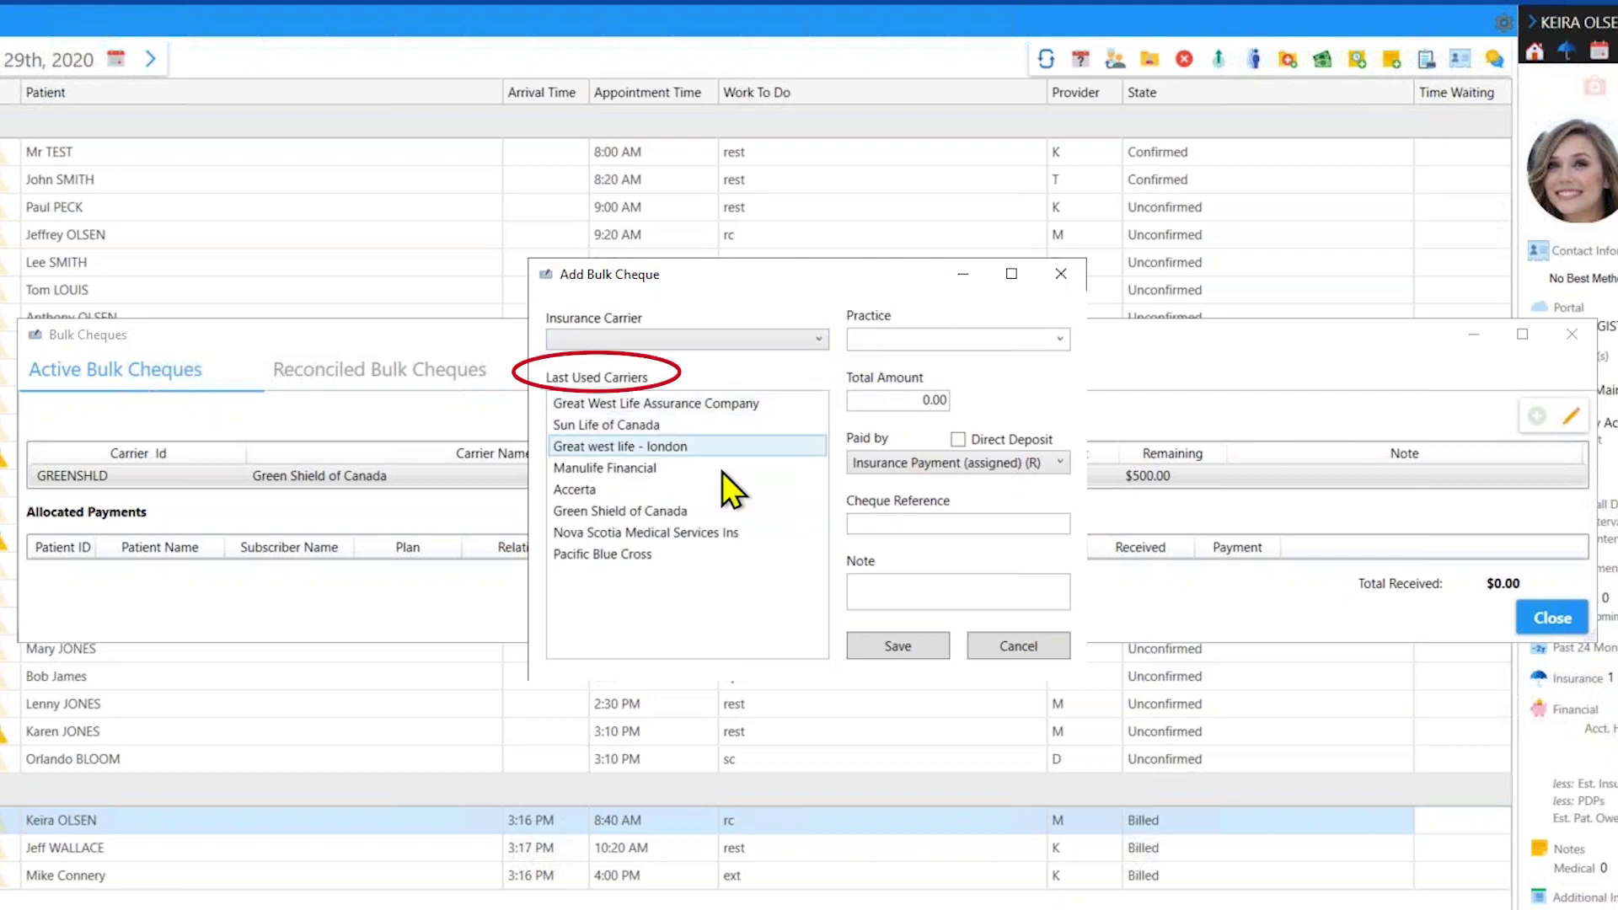
- Set the new cheque's carrier to Pacific Blue Cross, choose the practice, and enter total 645.00
left_click(653, 557)
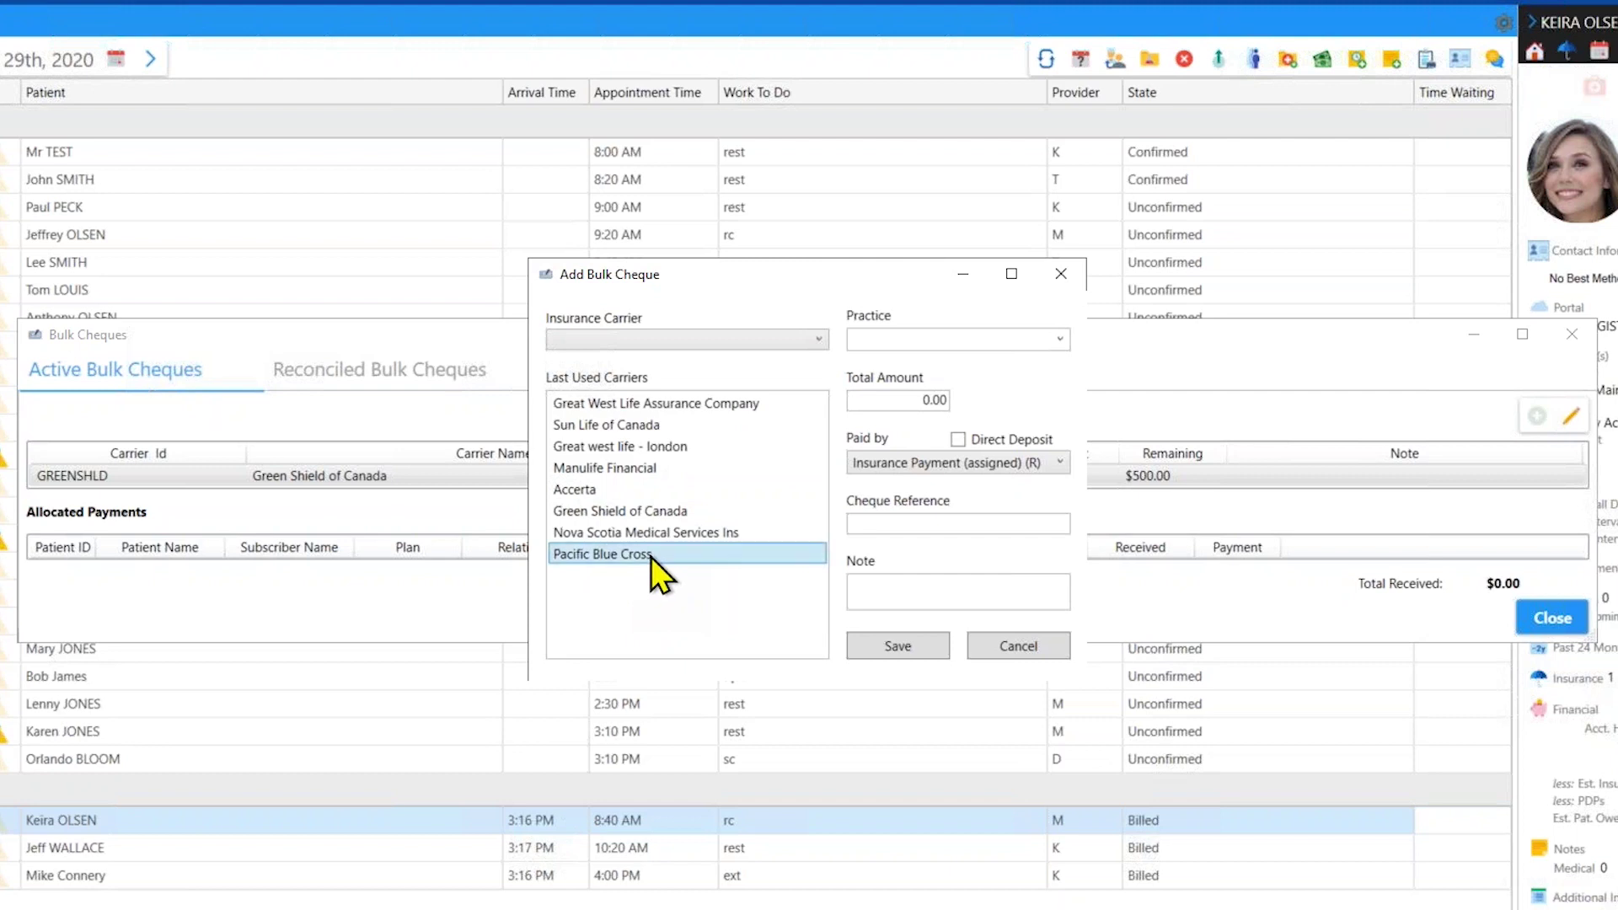
left_click(925, 338)
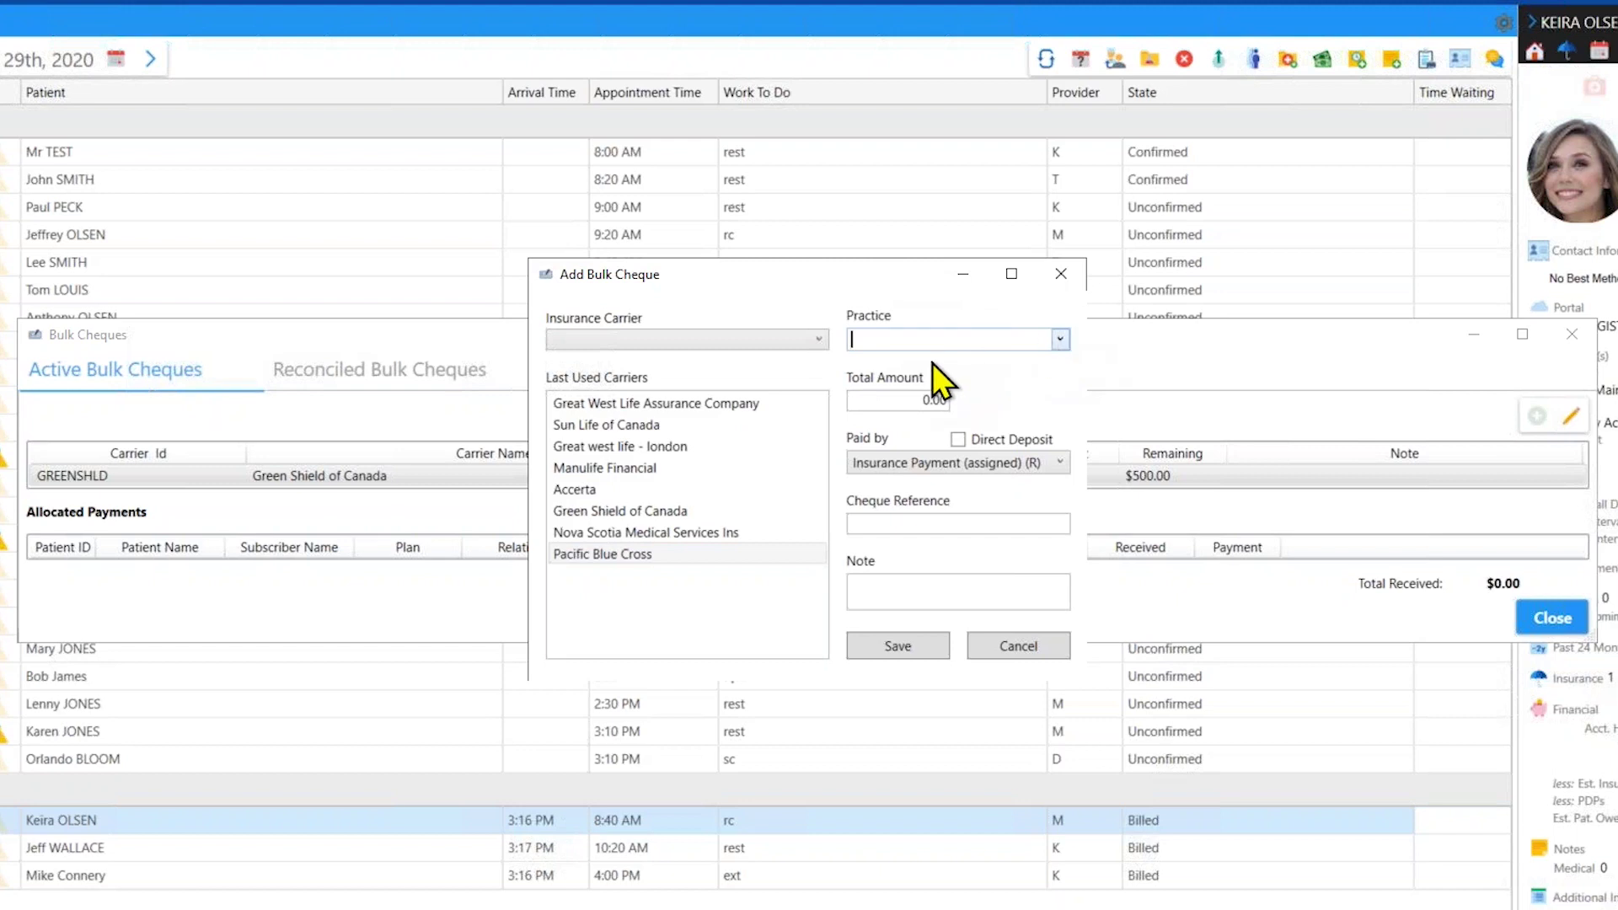
left_click(1059, 338)
left_click(918, 428)
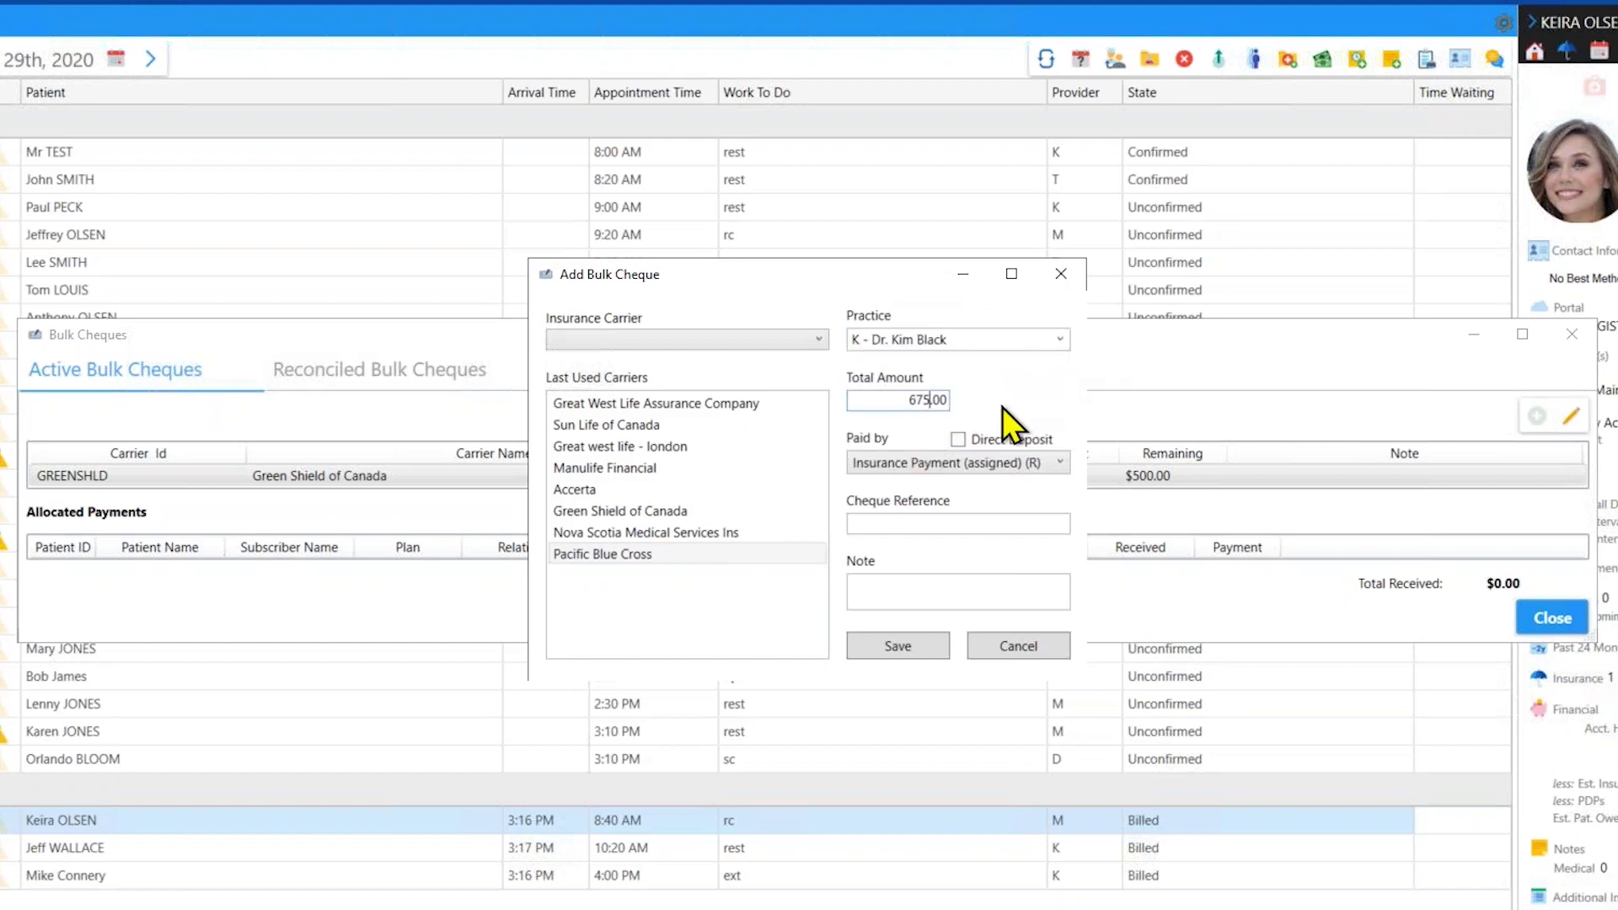
key("BackSpace")
key("BackSpace")
type("45")
key("Tab")
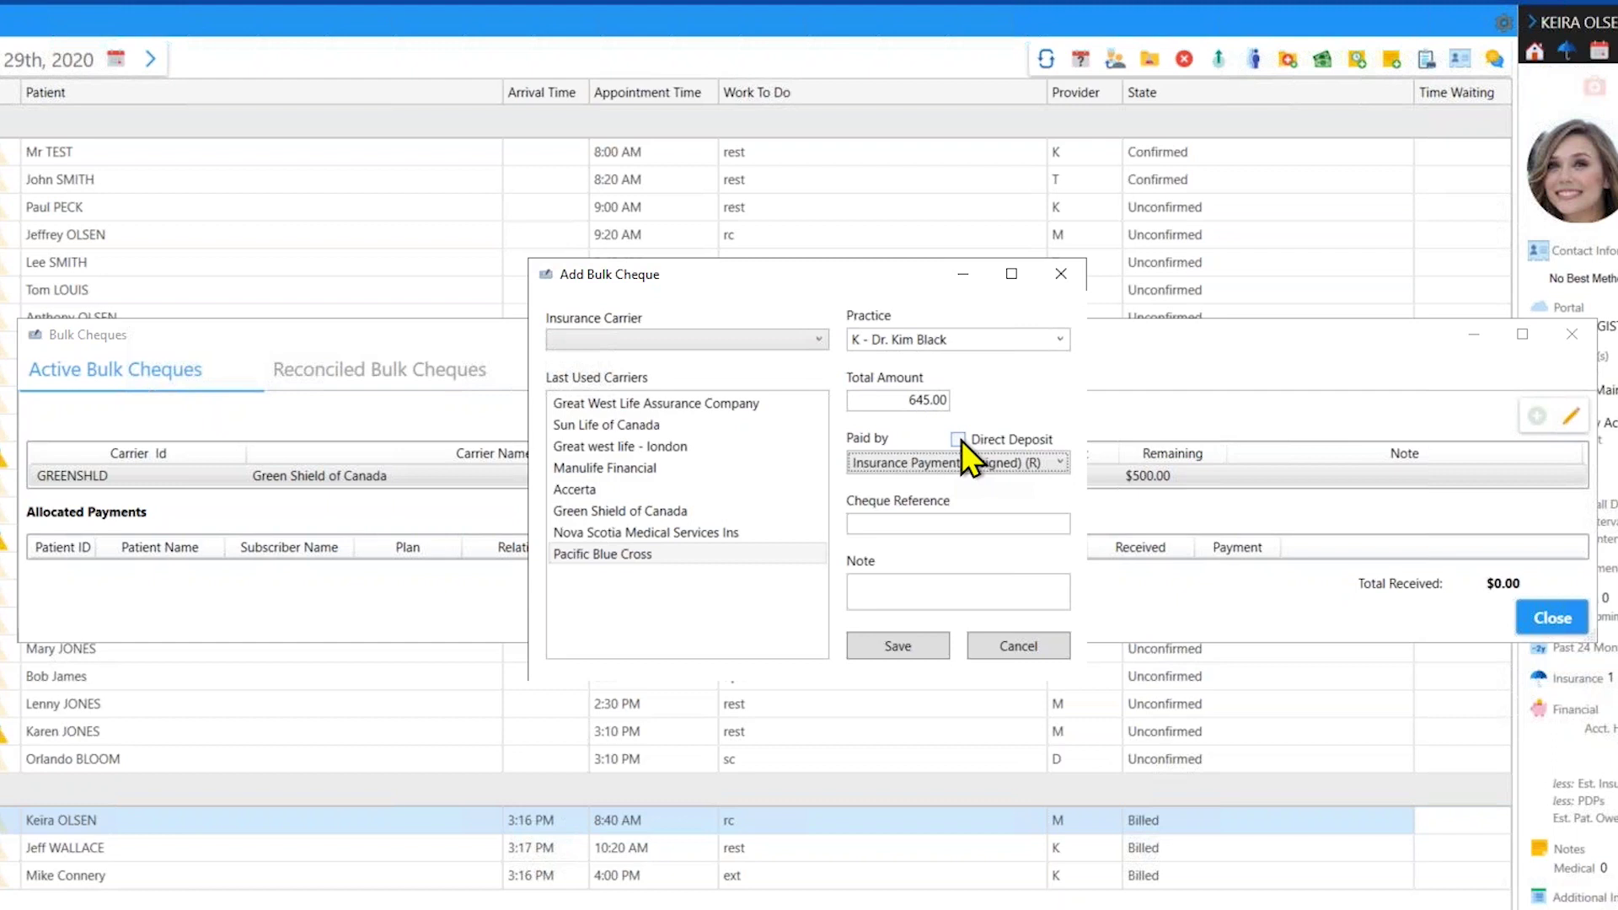
- Mark it direct deposit with reference 123456 and note 'This is a test', then save
left_click(959, 439)
left_click(936, 524)
type("123456")
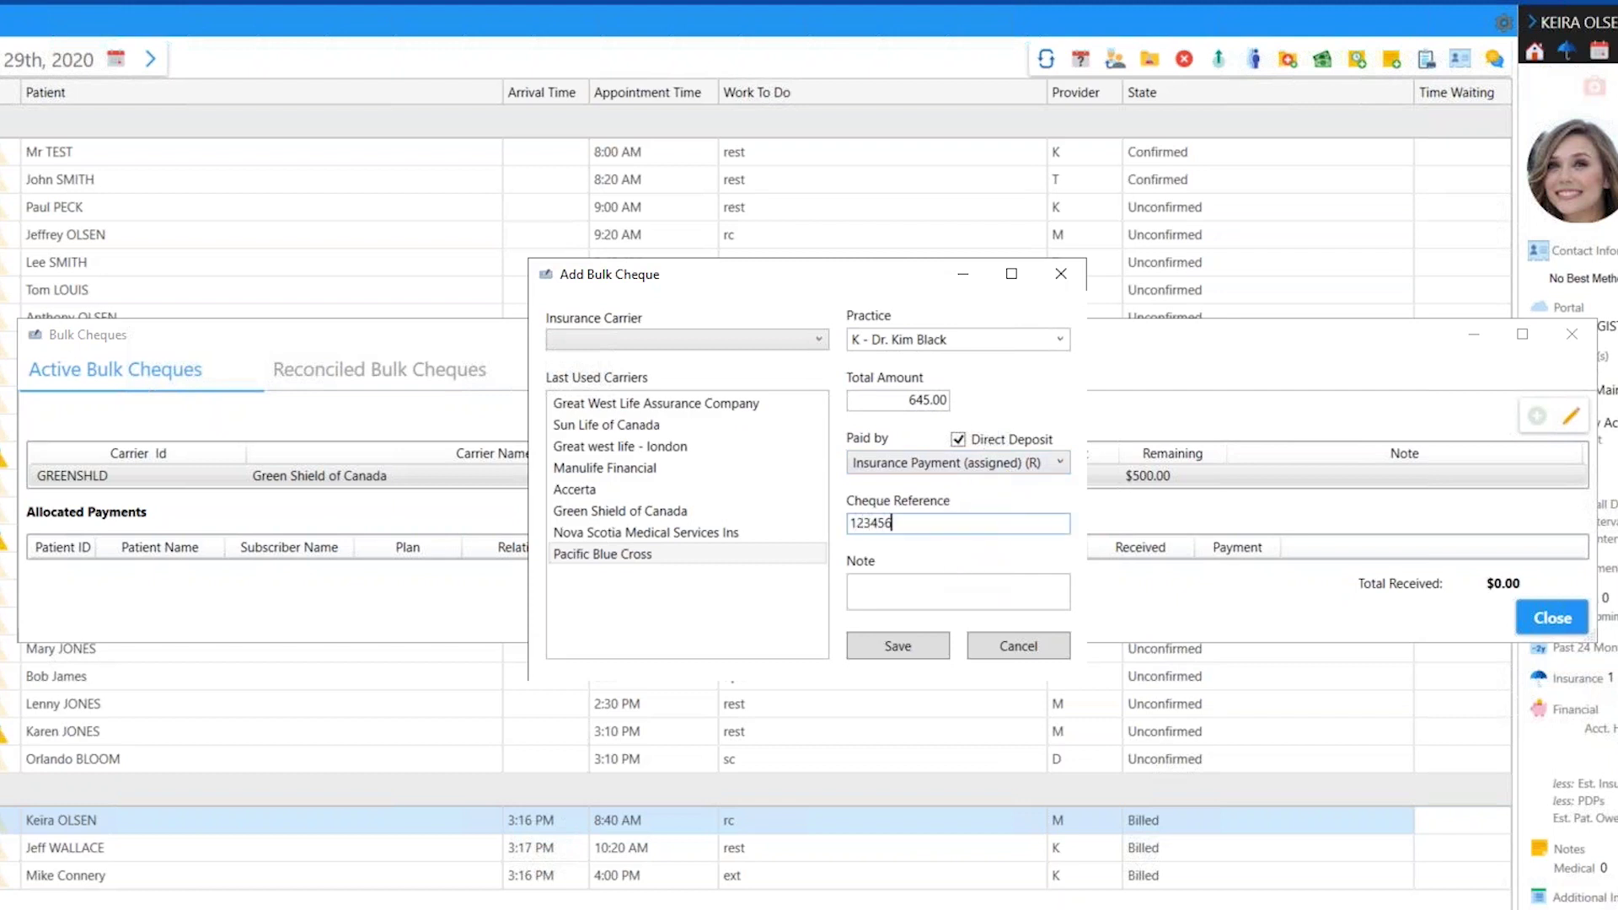
left_click(907, 582)
type("Thi")
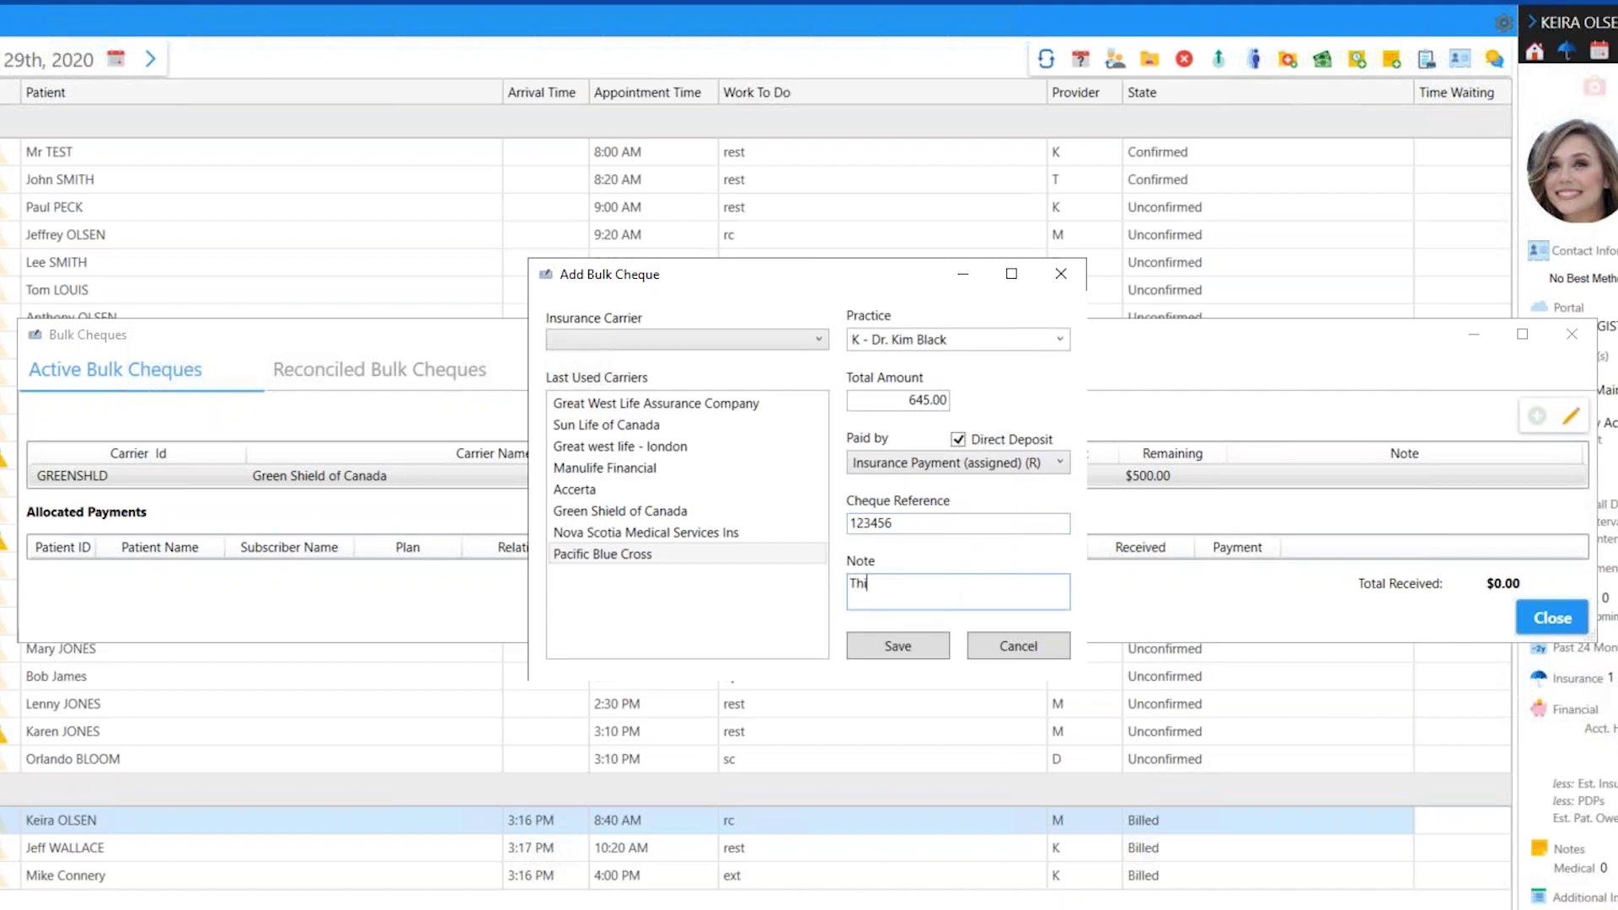
type("s is a test")
left_click(931, 650)
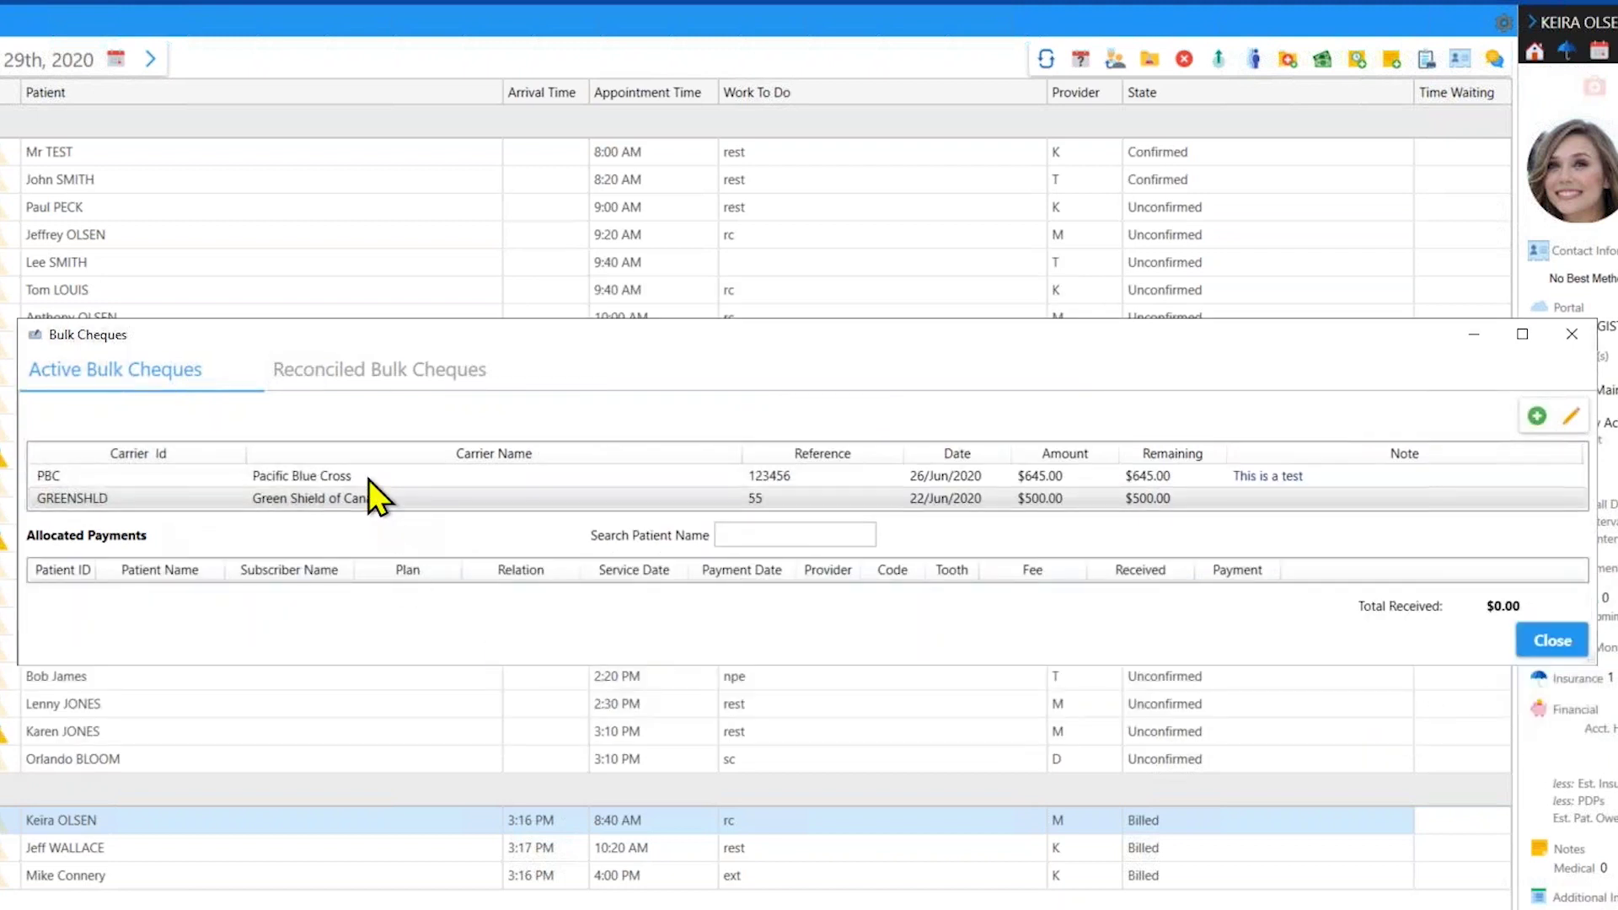
- Post a $375.00 Pacific Blue Cross crown payment to the ledger against bulk cheque PBC 123456
left_click(367, 477)
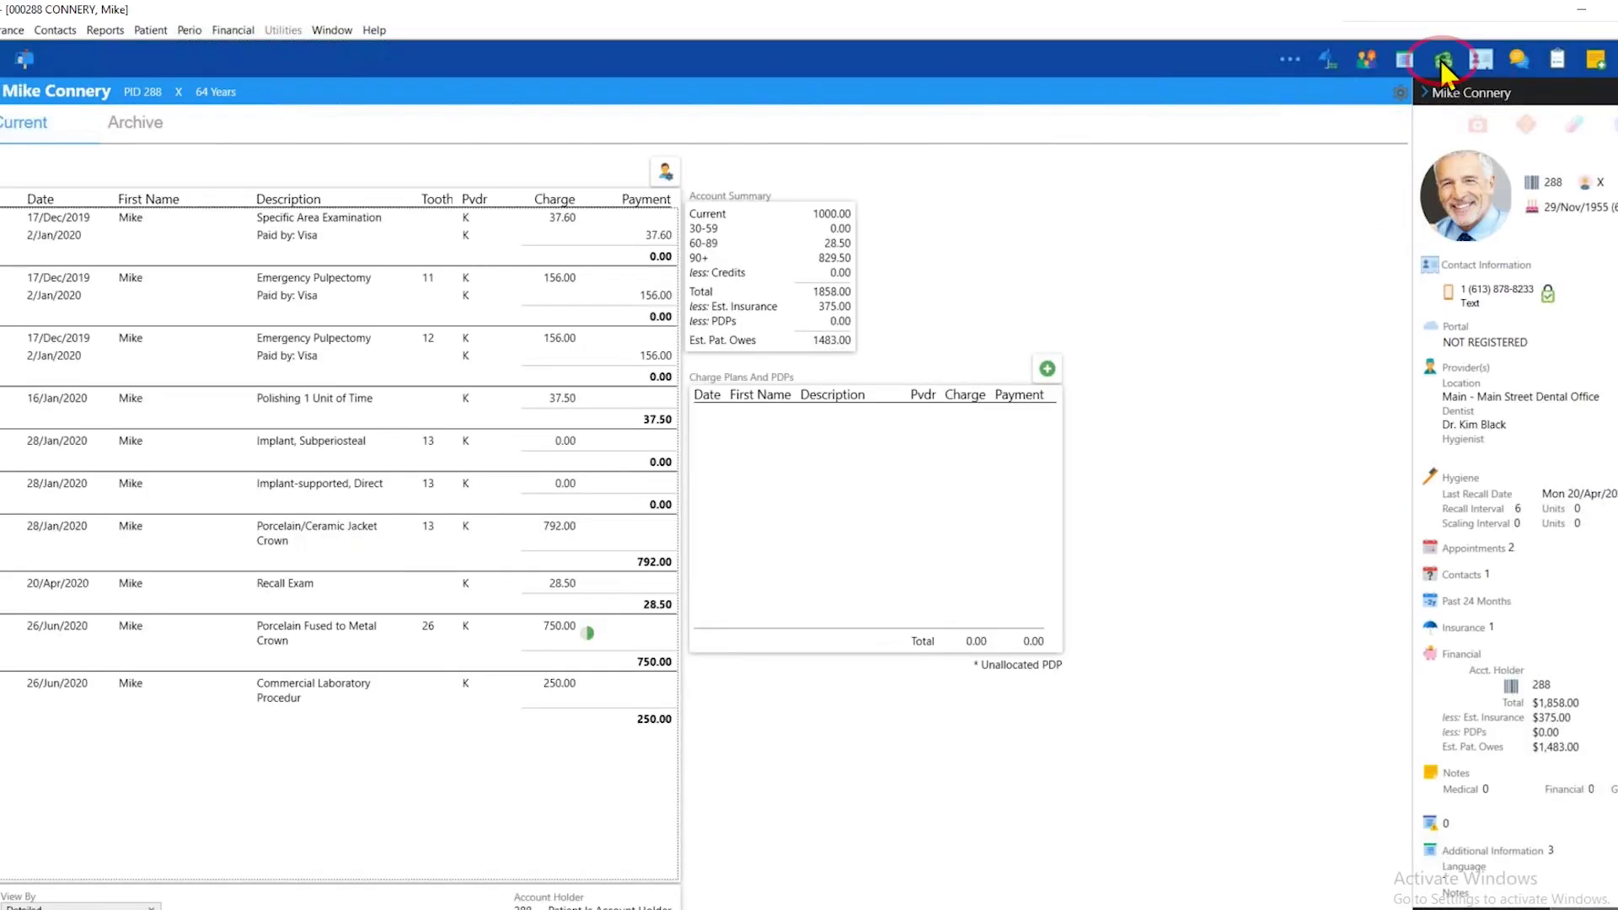
left_click(1443, 59)
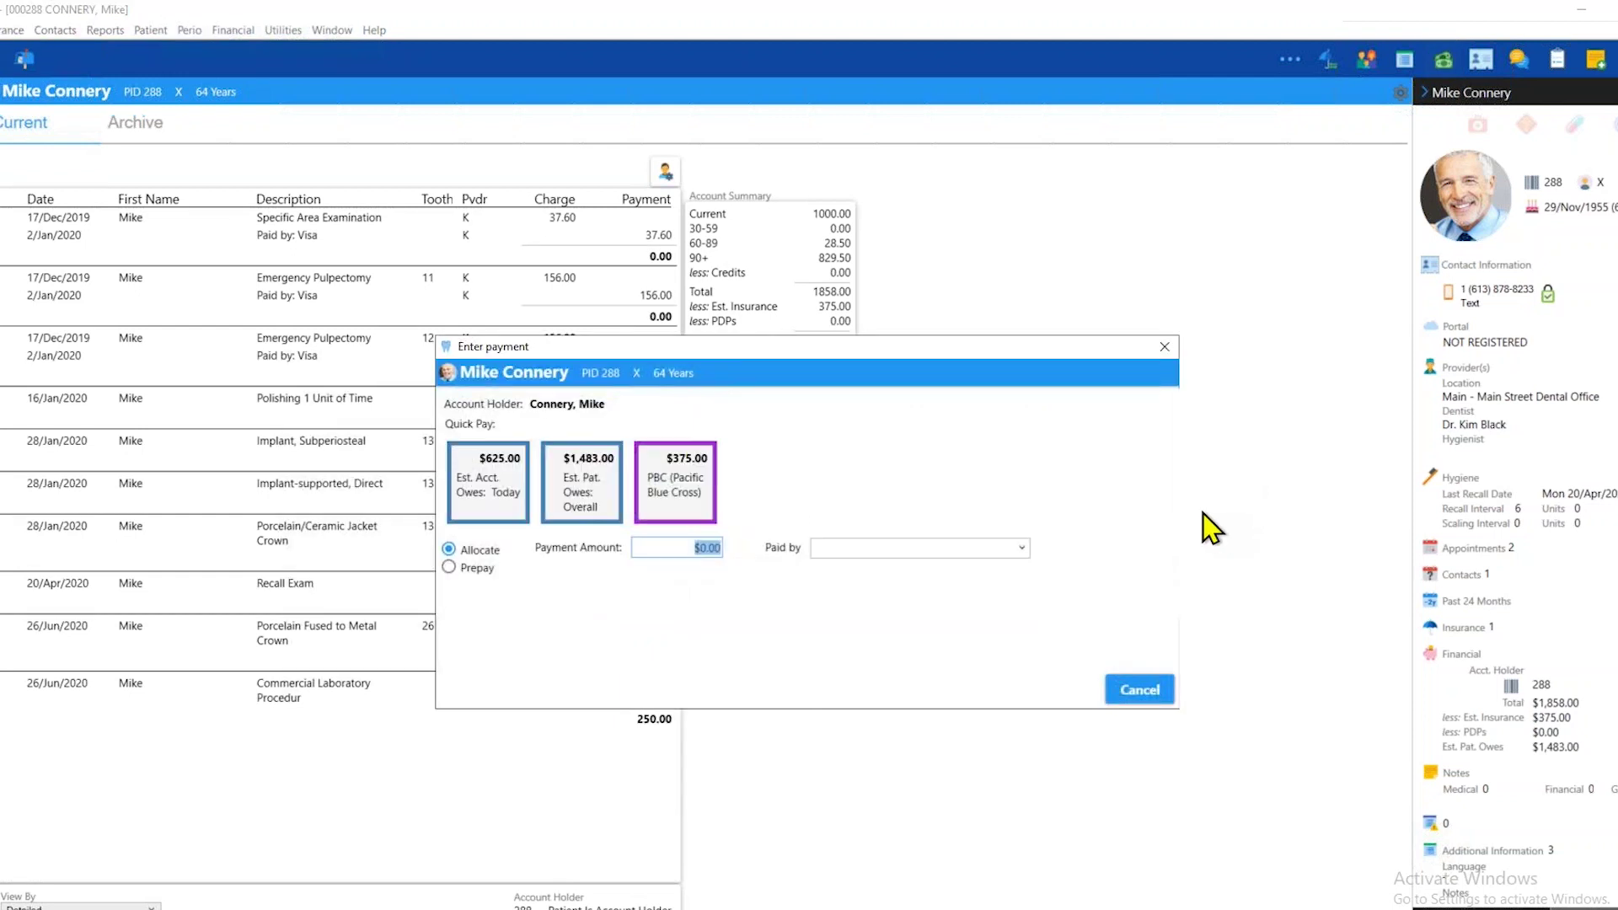
left_click(687, 485)
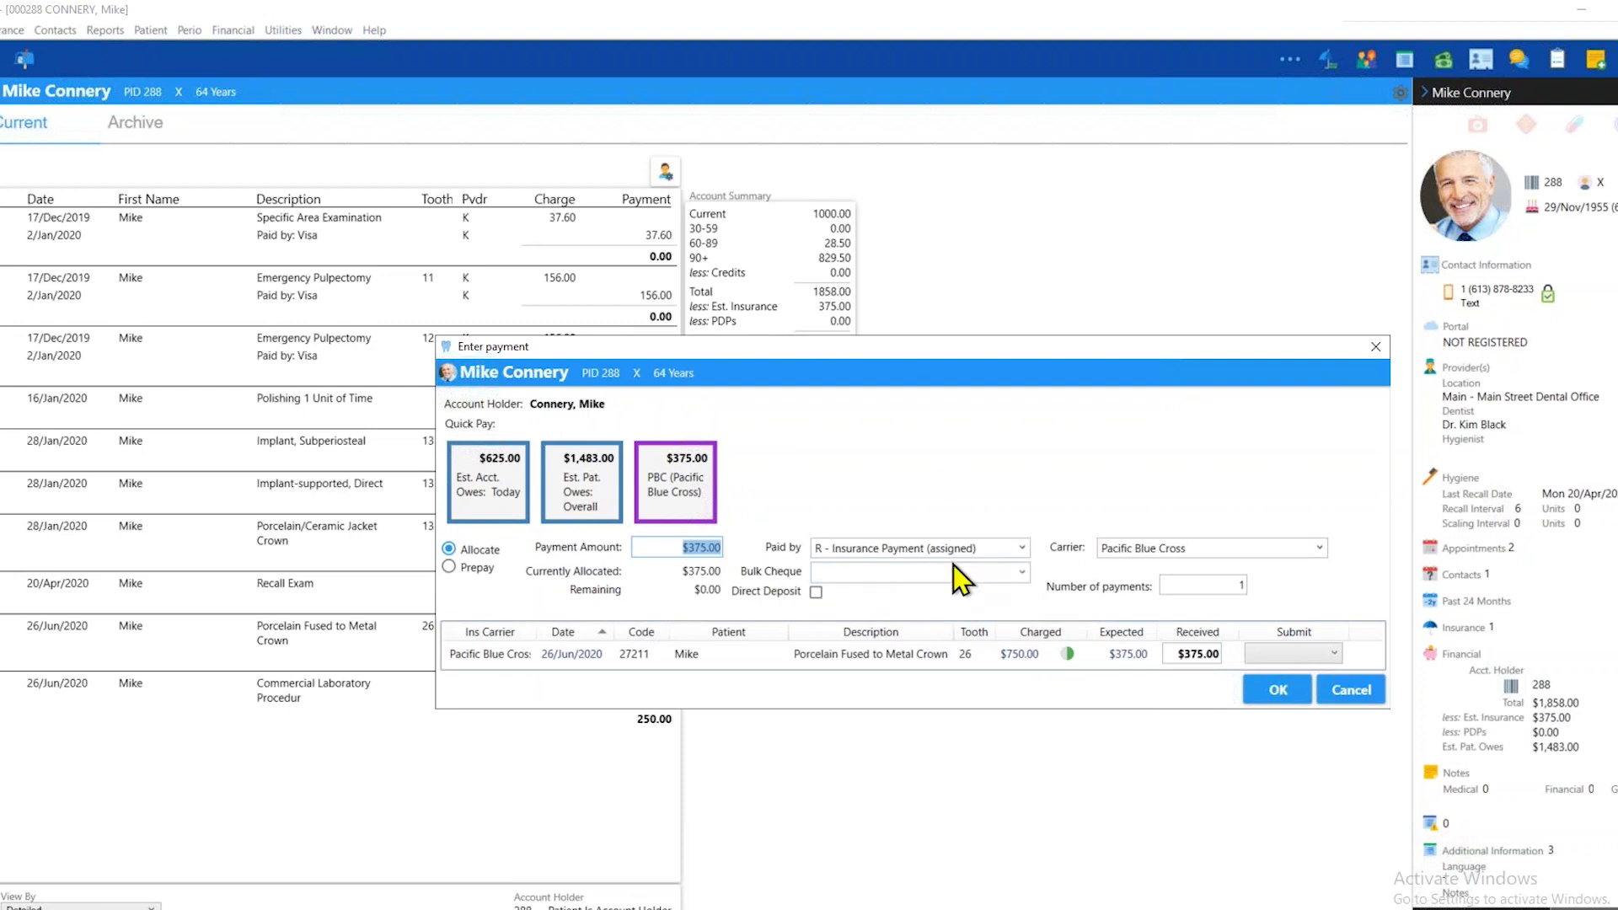
left_click(1022, 572)
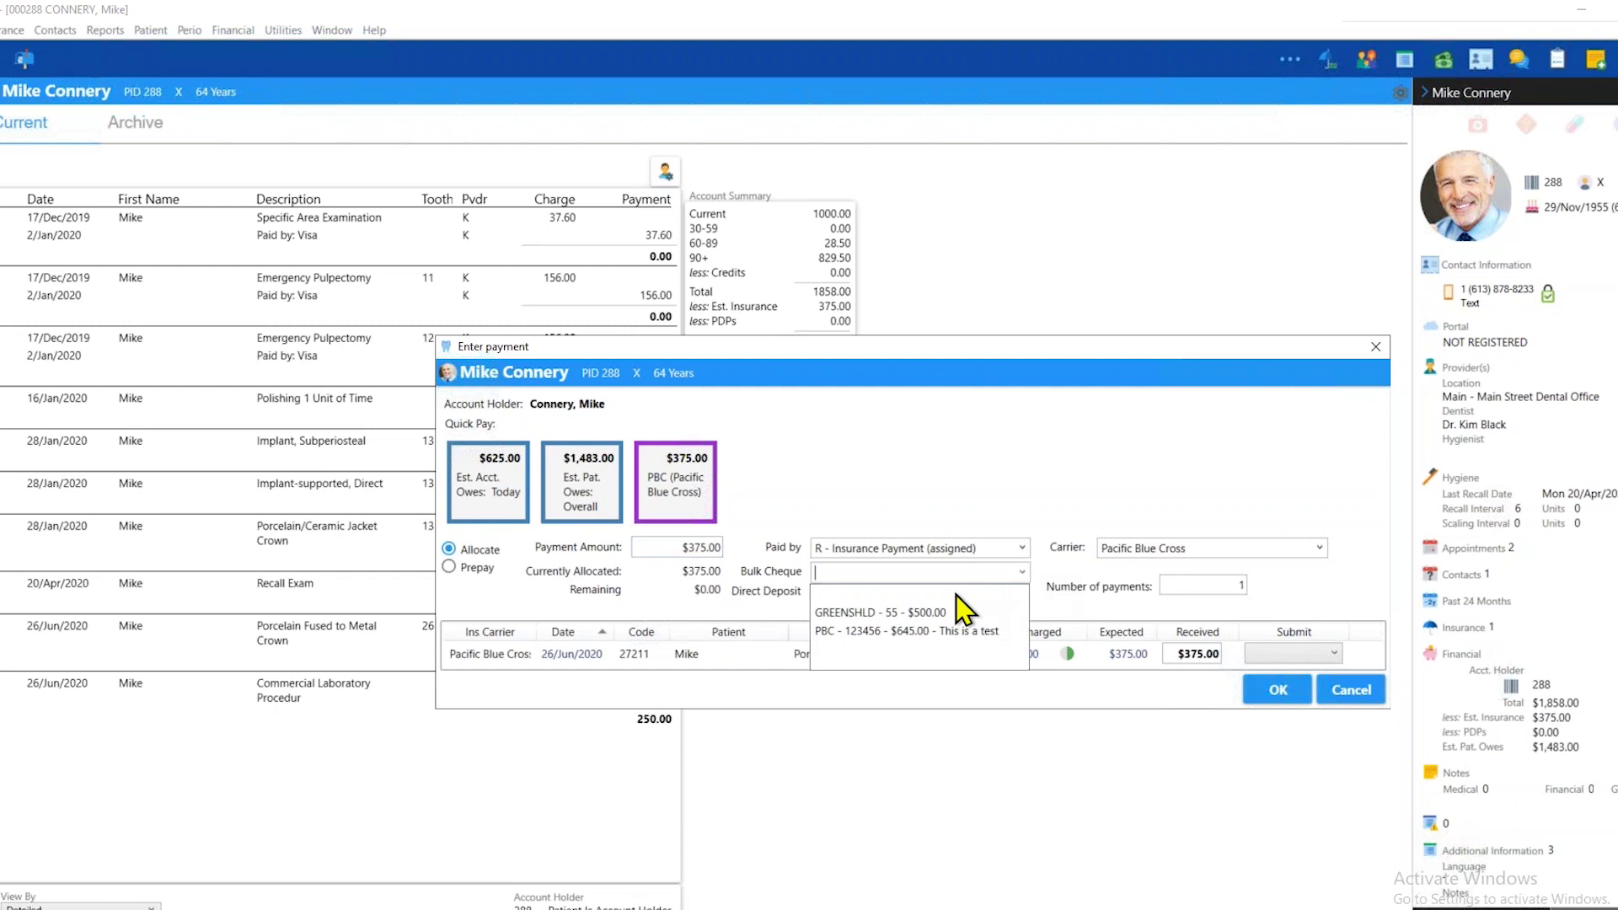
left_click(880, 632)
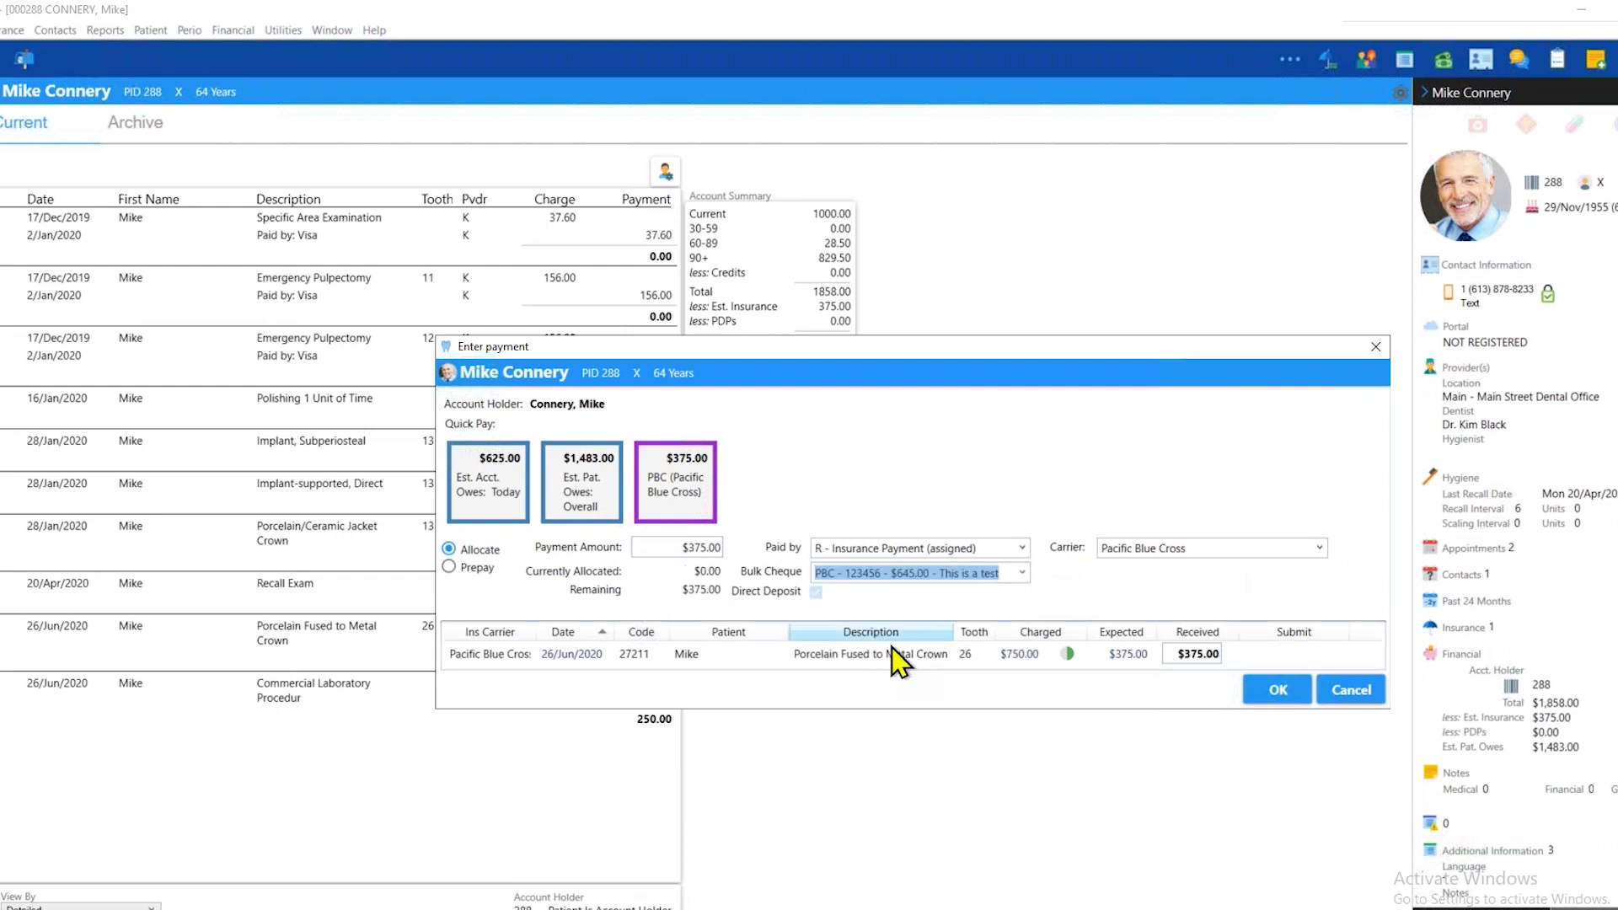
left_click(1277, 689)
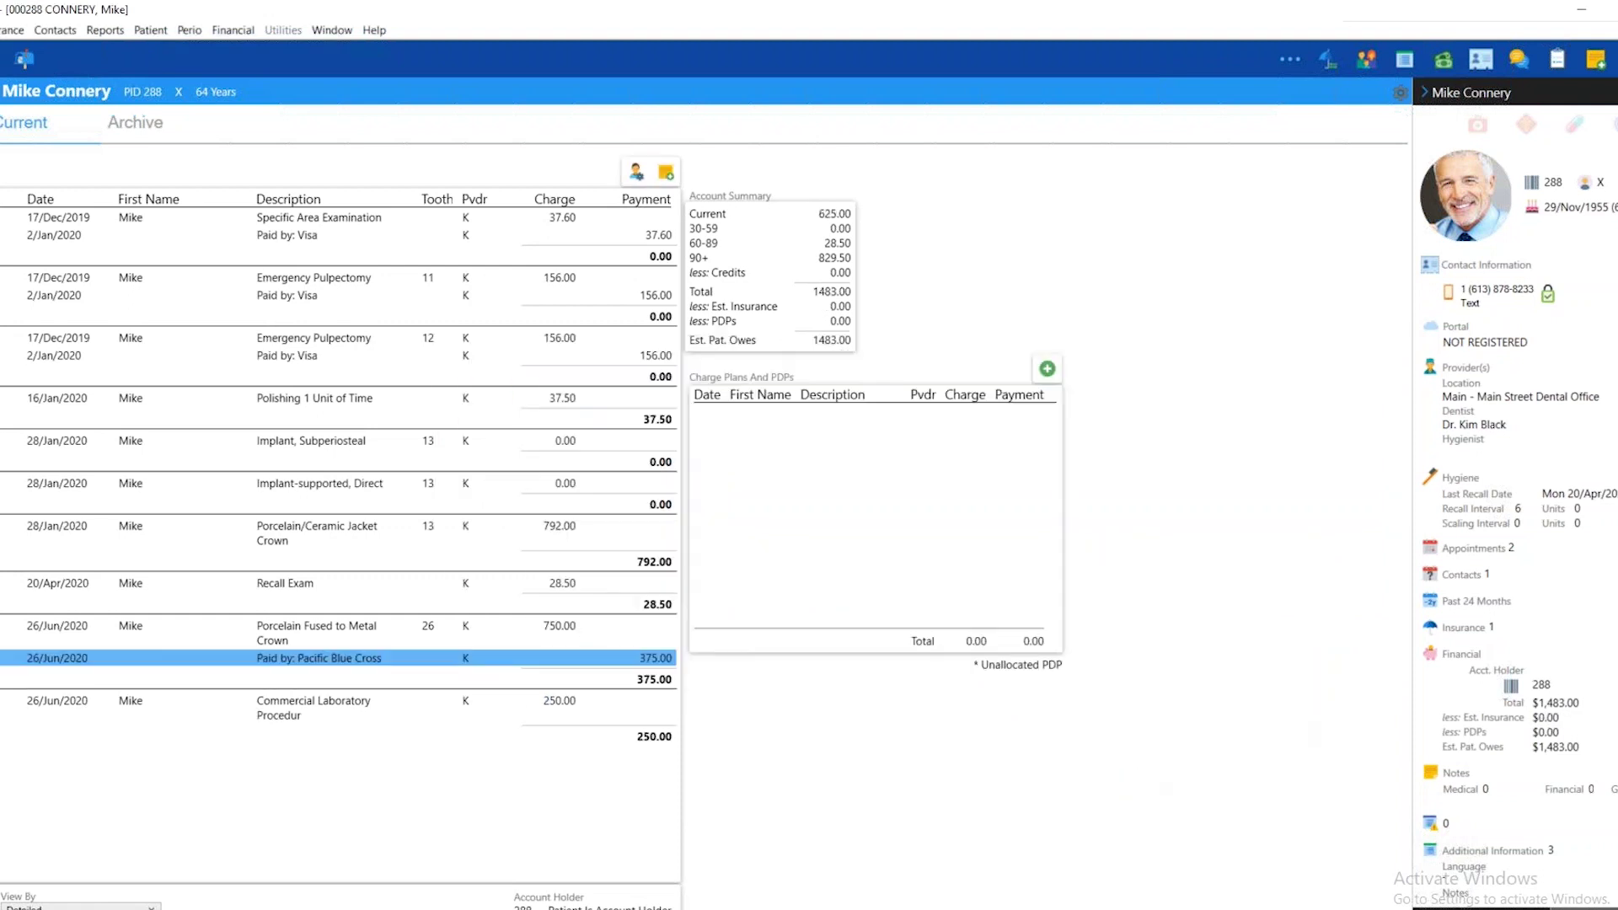
- Review the PBC bulk cheque's allocations: $375.00 allocated and $270.00 remaining
left_click(227, 32)
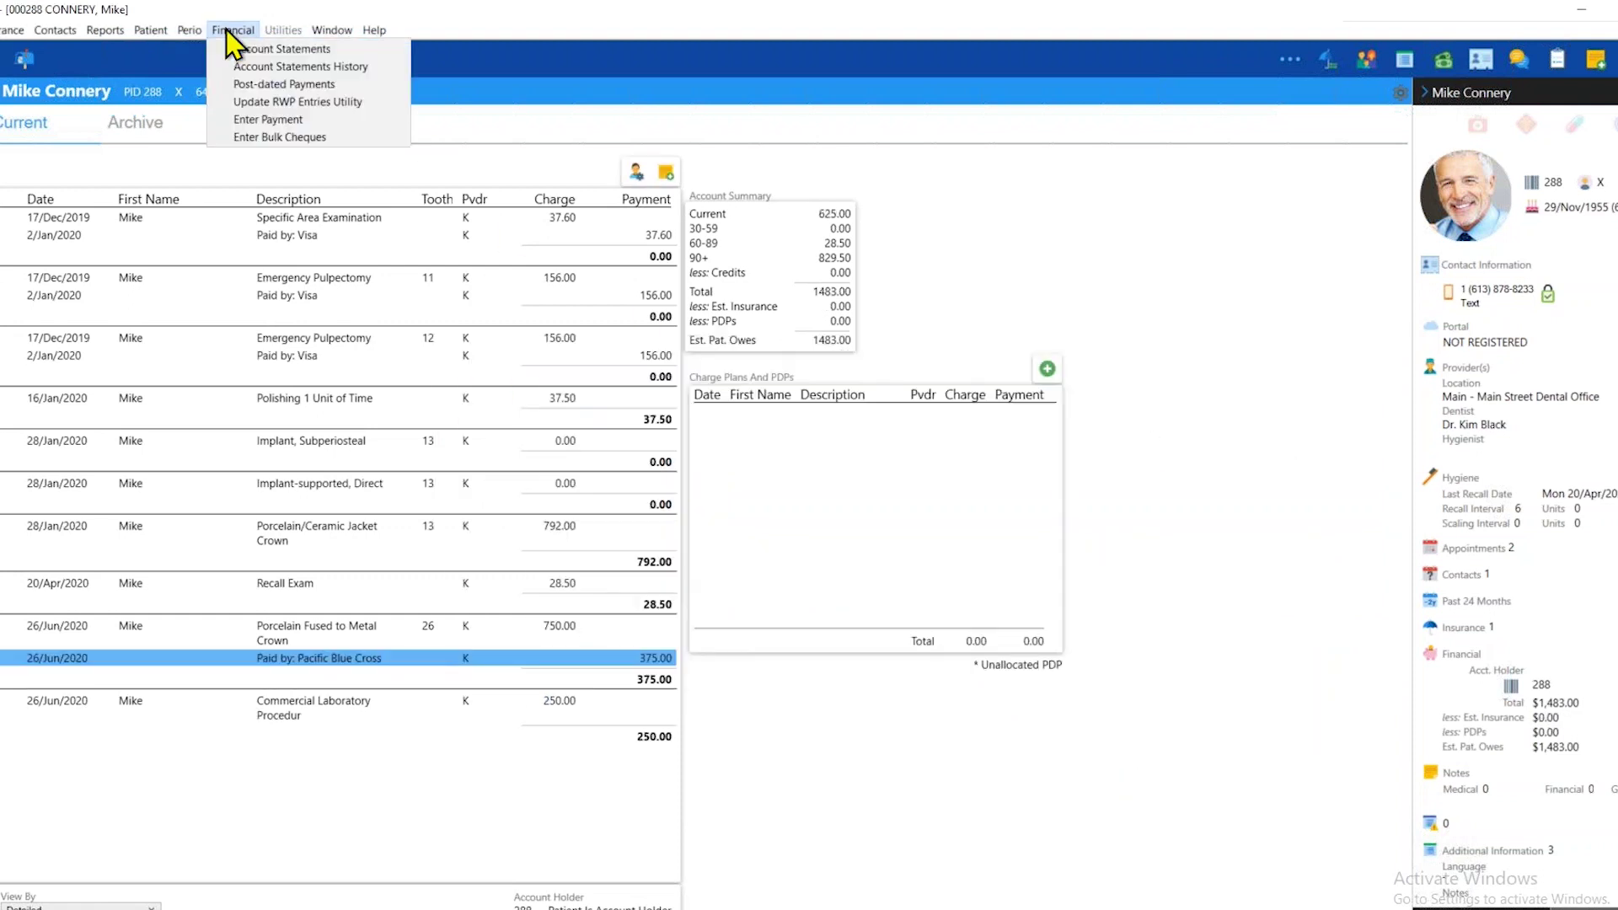
left_click(268, 137)
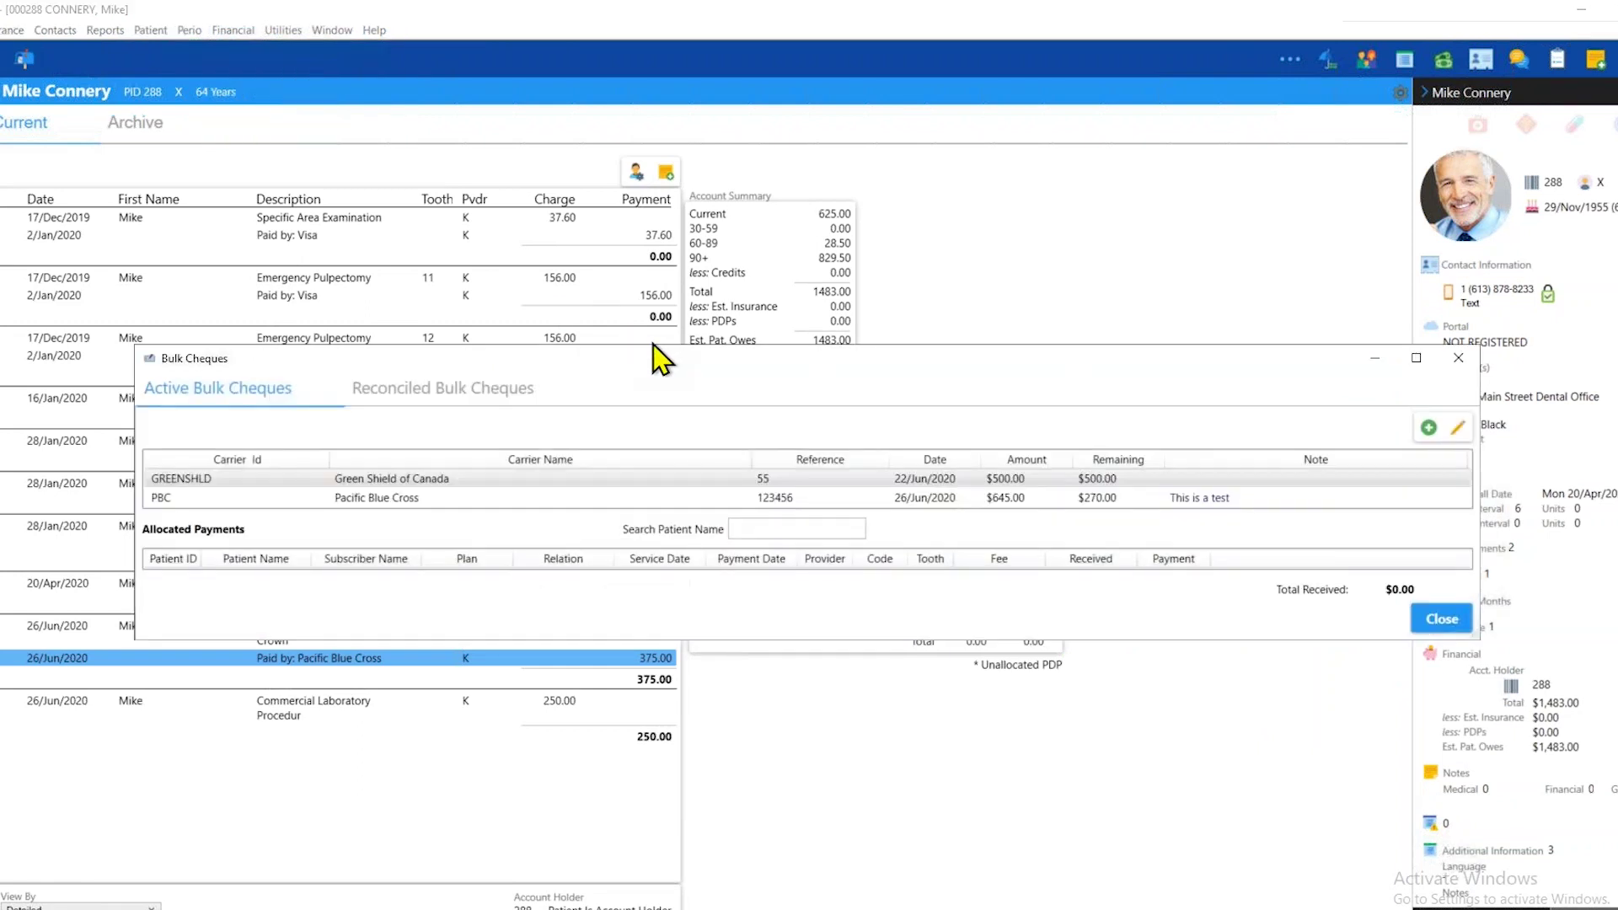
left_click(448, 500)
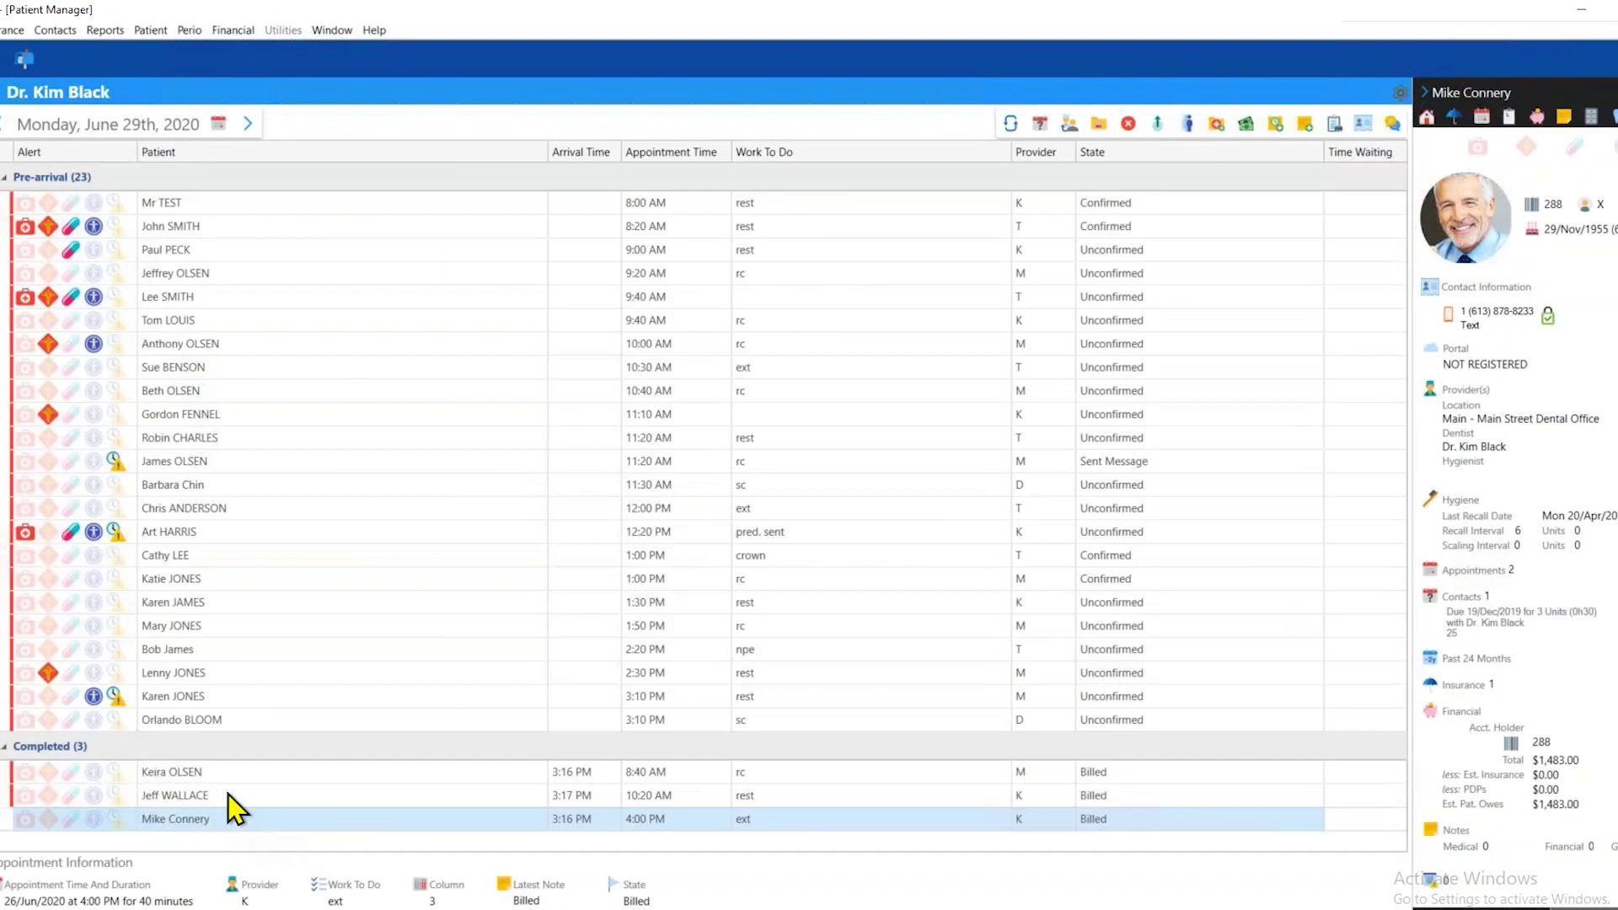
- For another billed patient, enter an $80.00 assigned insurance payment and show the restoration's estimated insurance
left_click(232, 798)
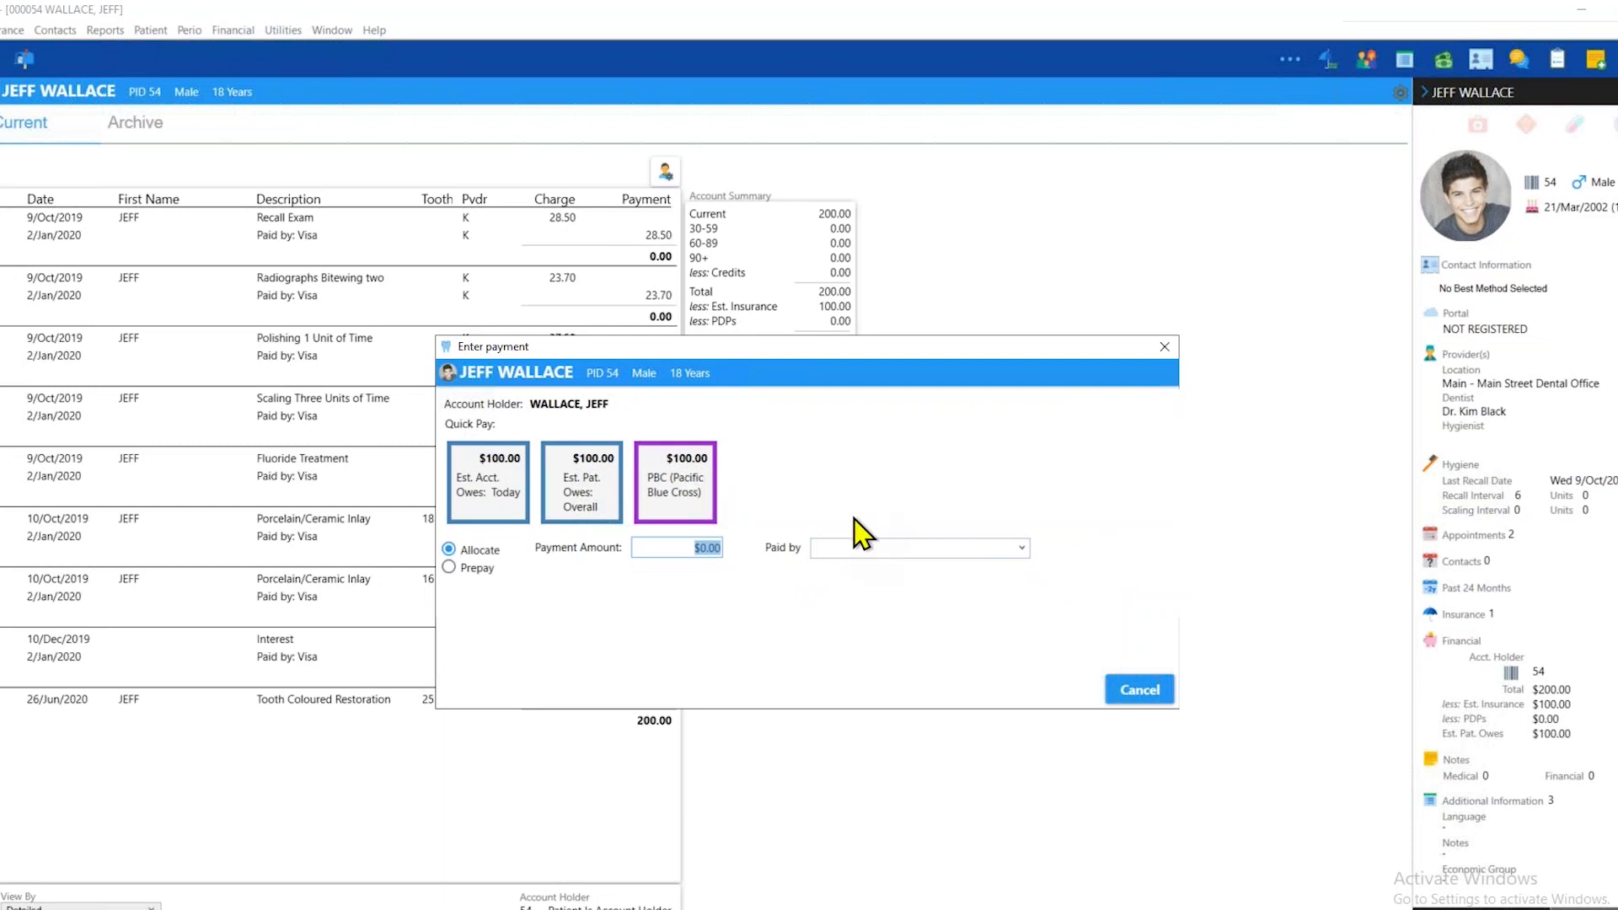
type("80")
key("Tab")
left_click(1019, 549)
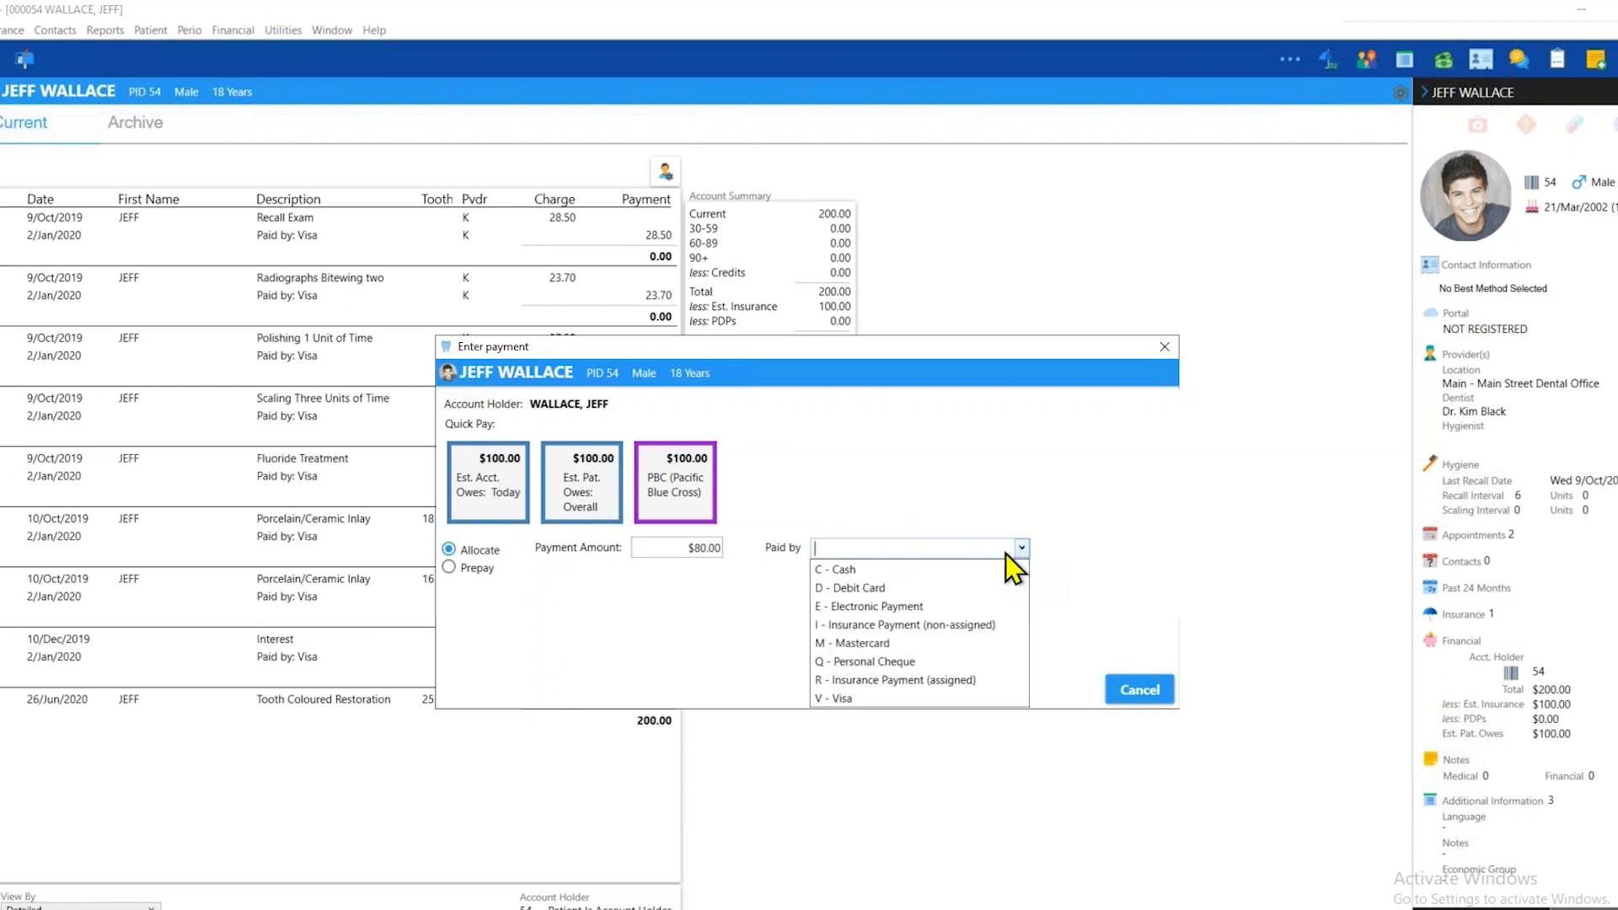
left_click(872, 681)
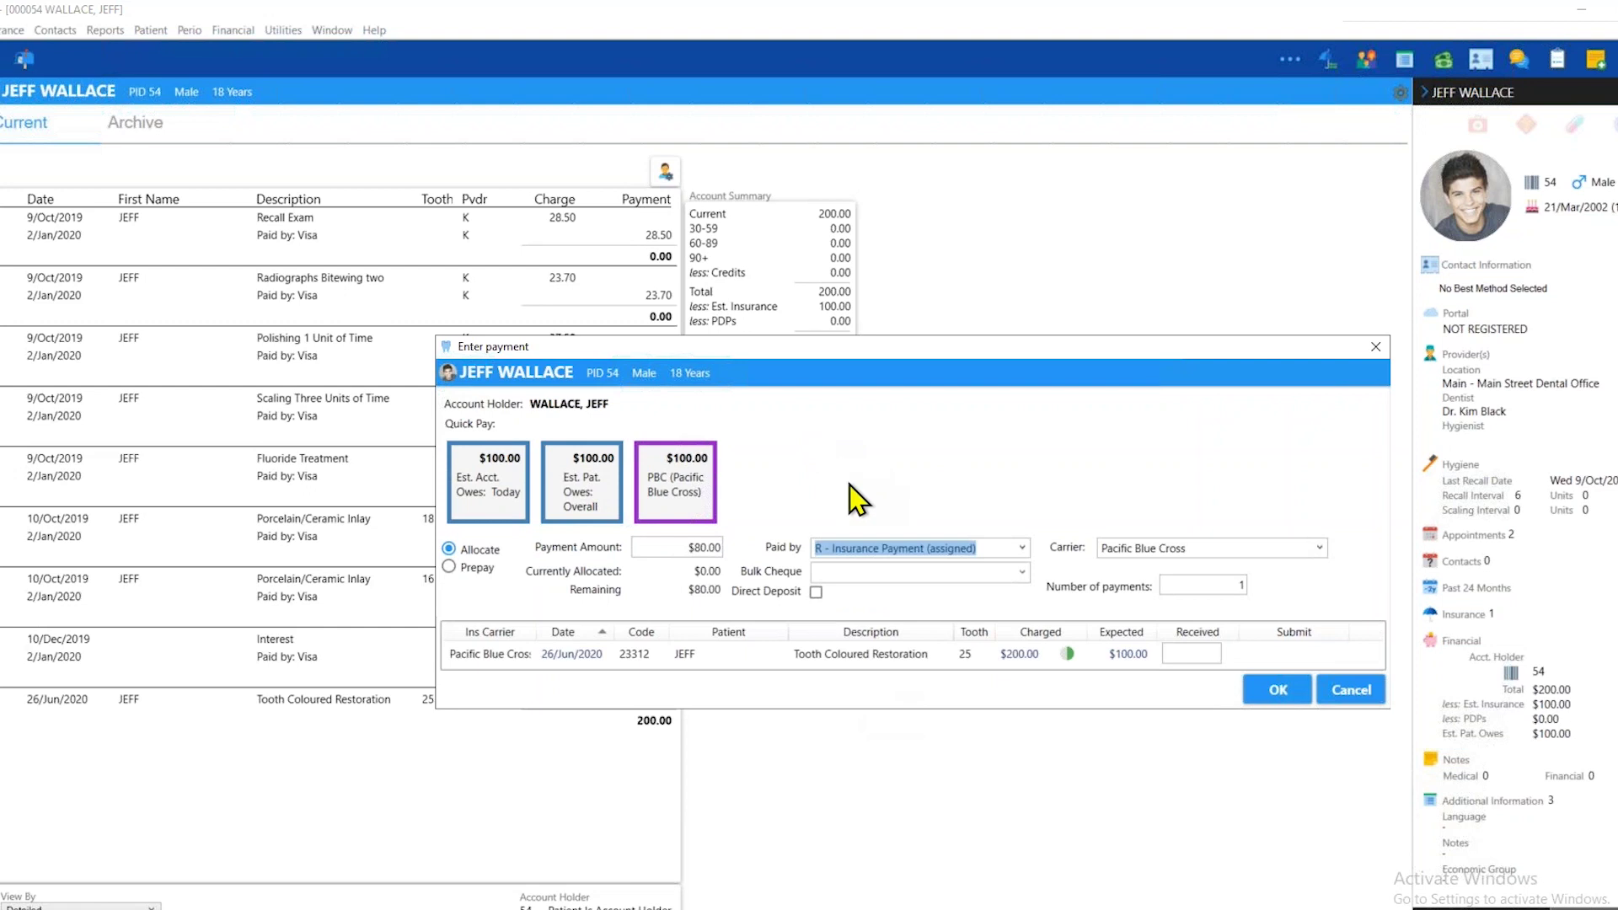
left_click(1068, 654)
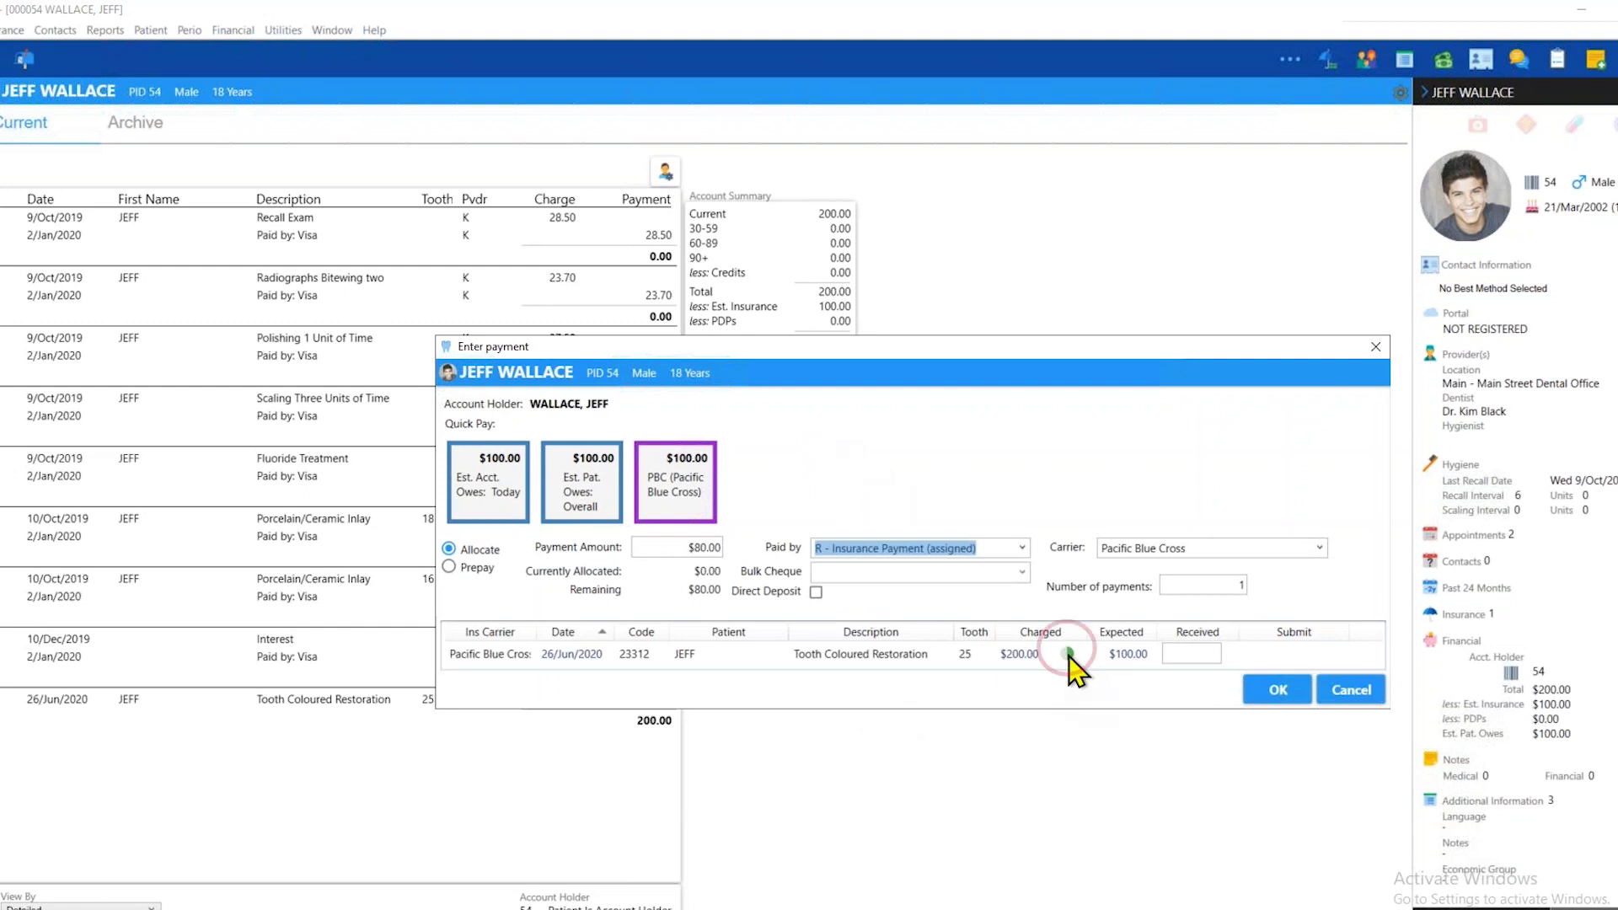
left_click(1067, 654)
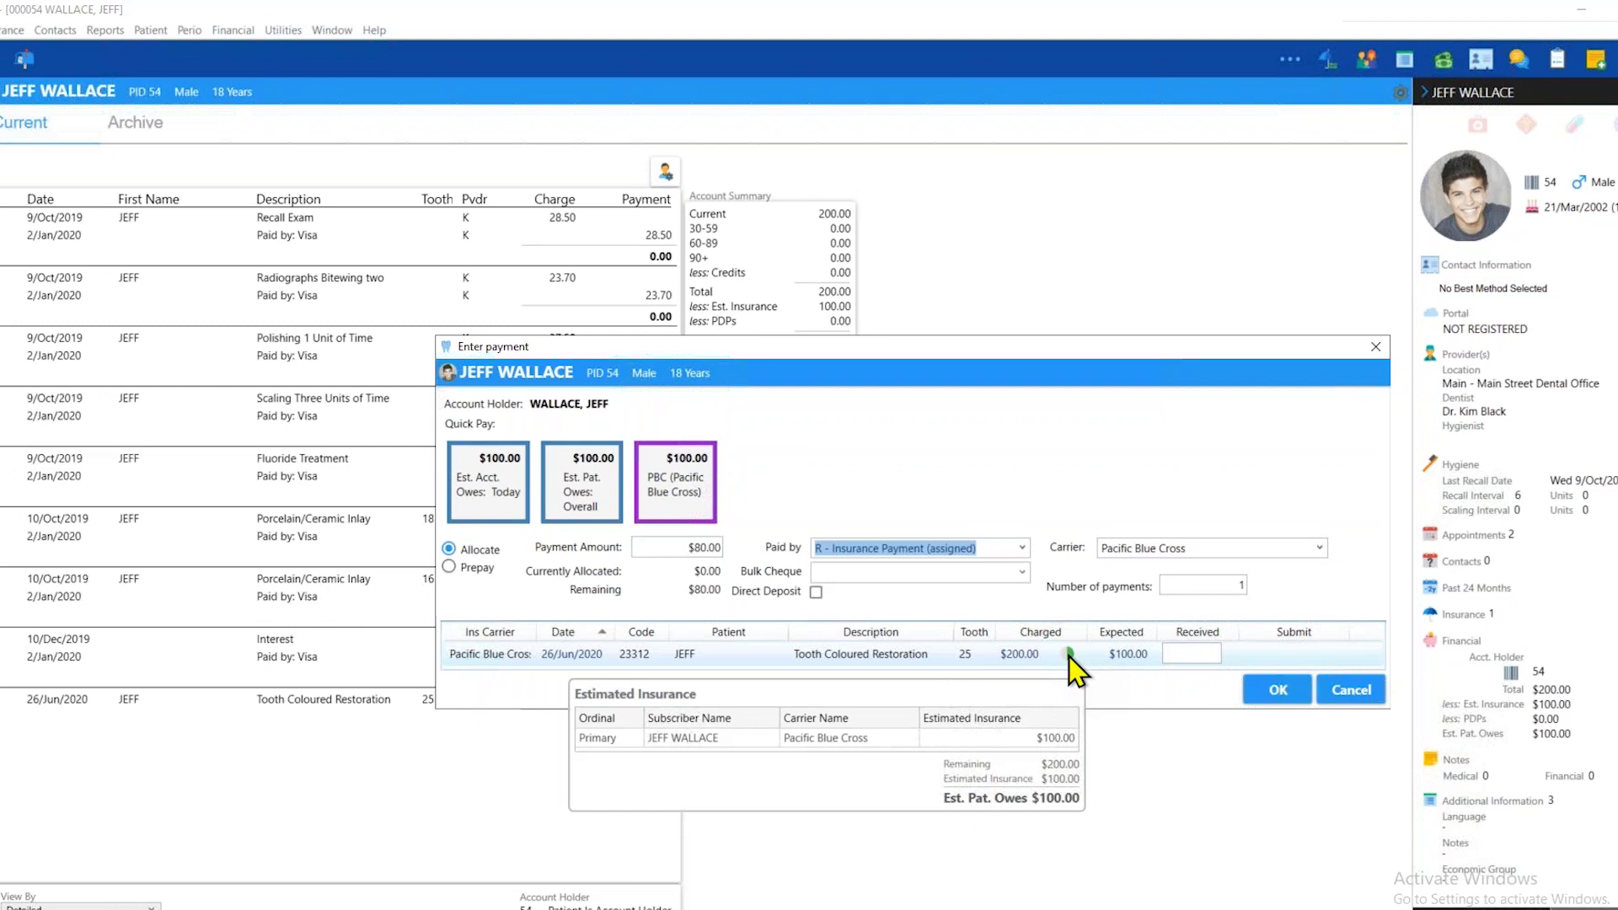
- Change the restoration's estimated insurance from $100.00 to $80.00
right_click(1068, 655)
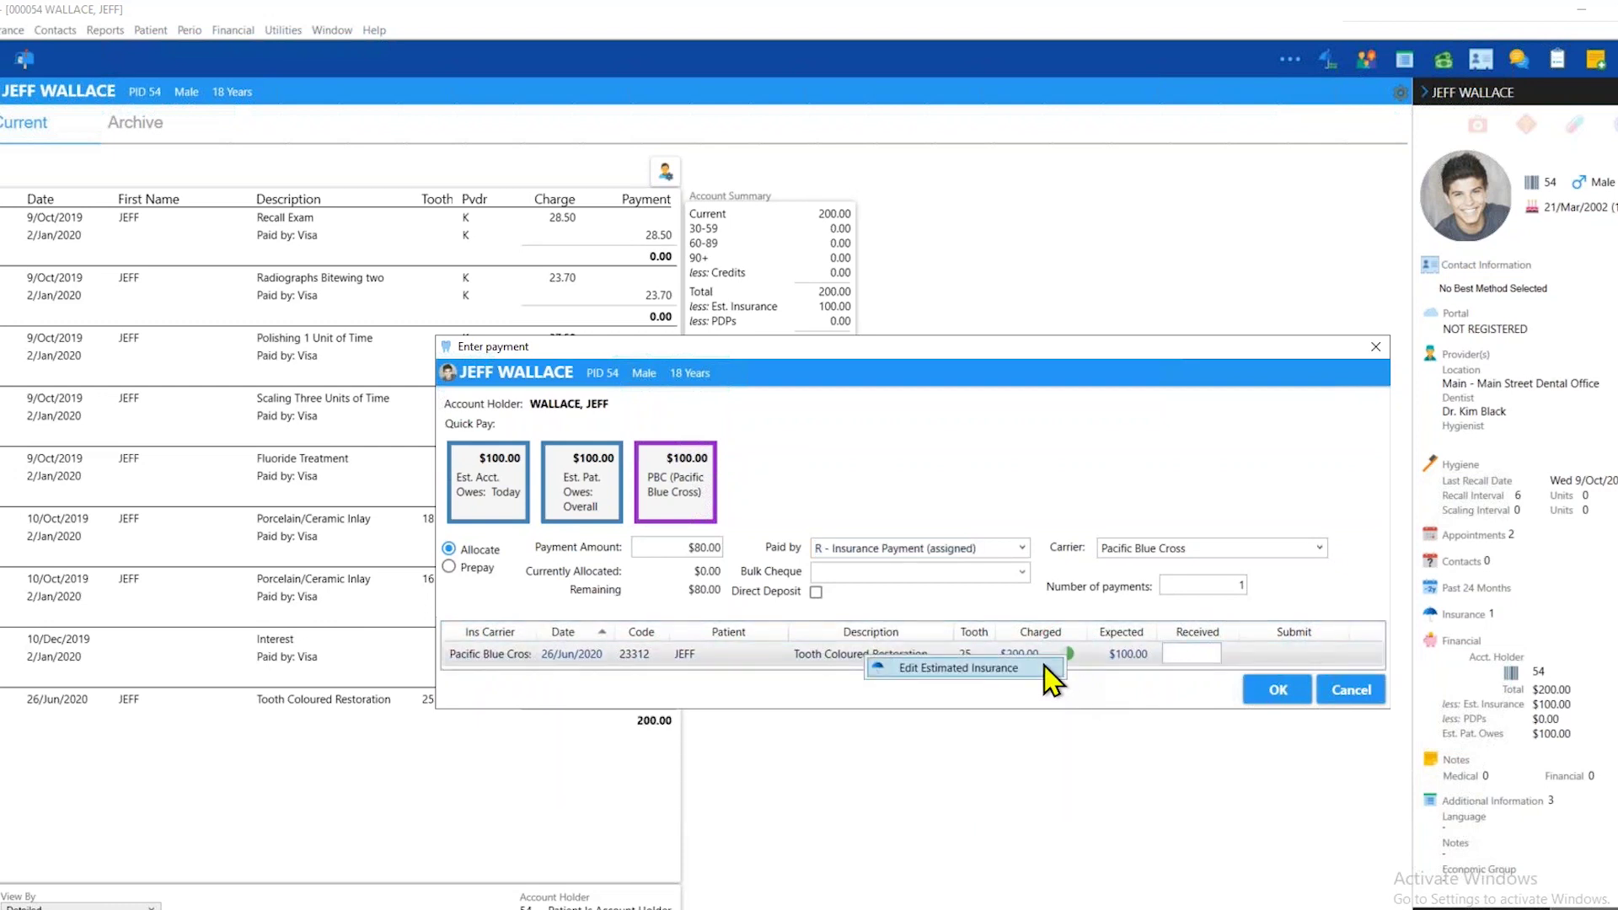
left_click(1045, 667)
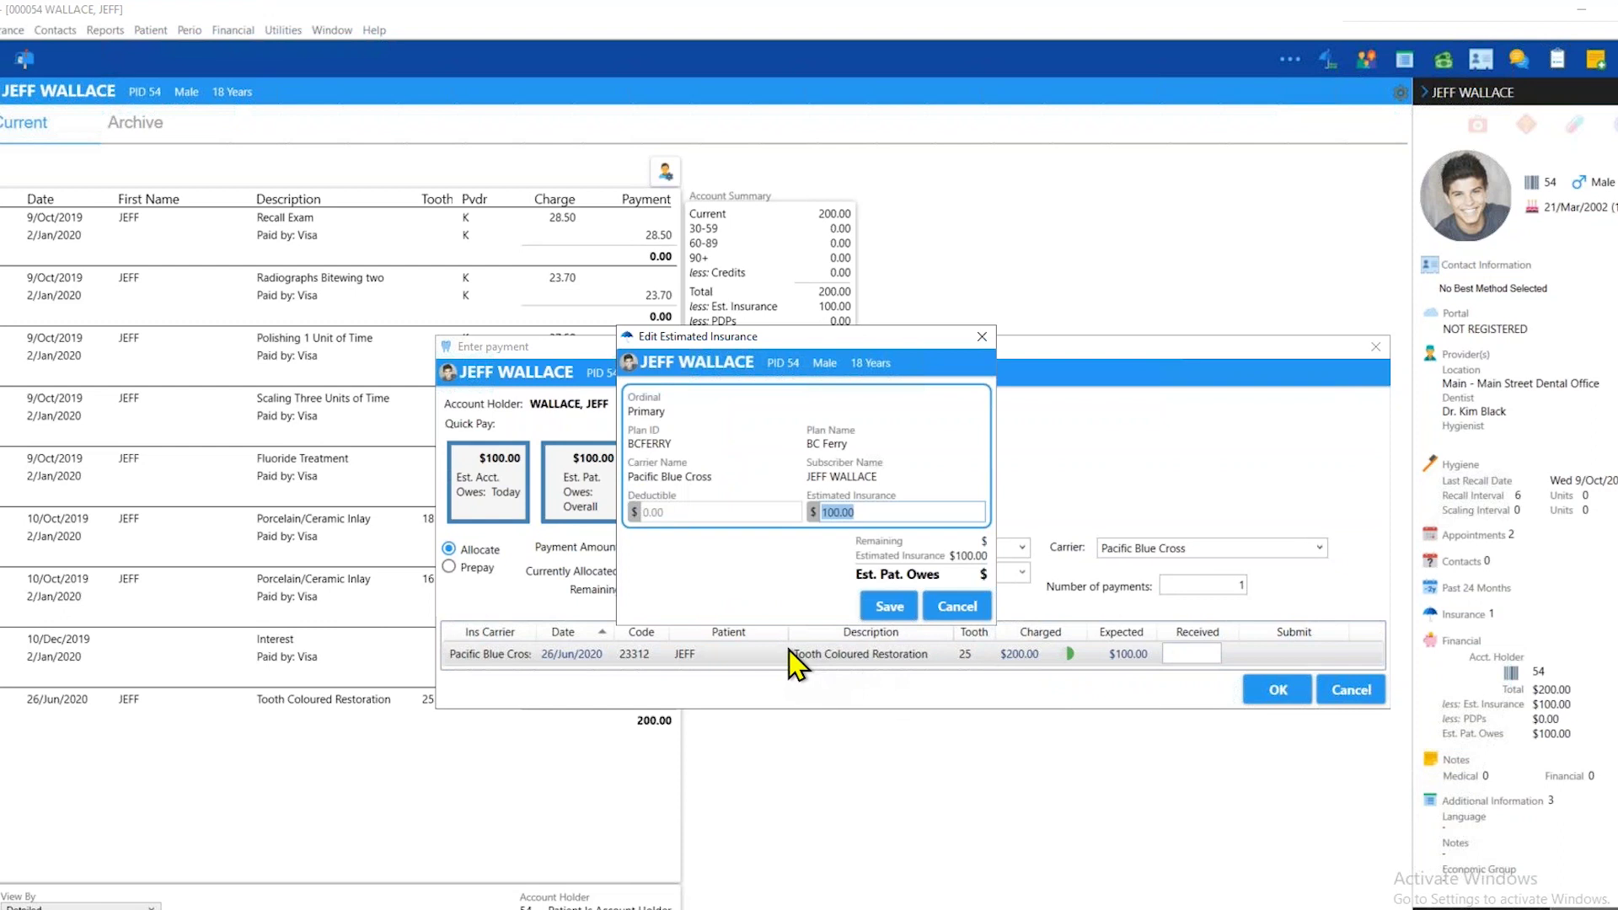
type("80")
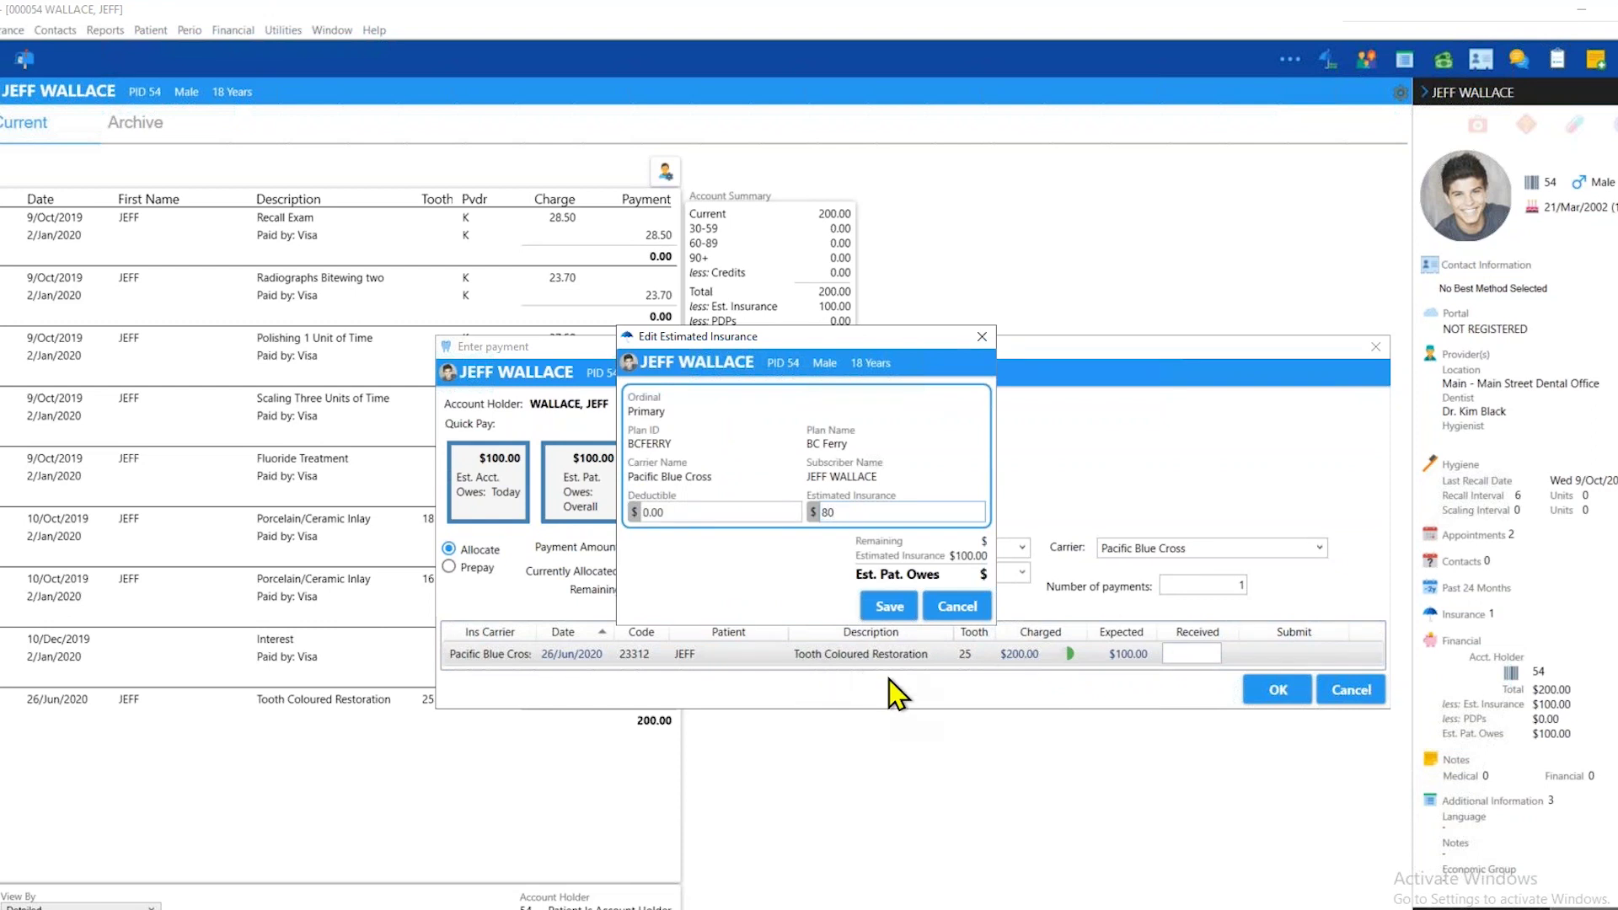
left_click(888, 608)
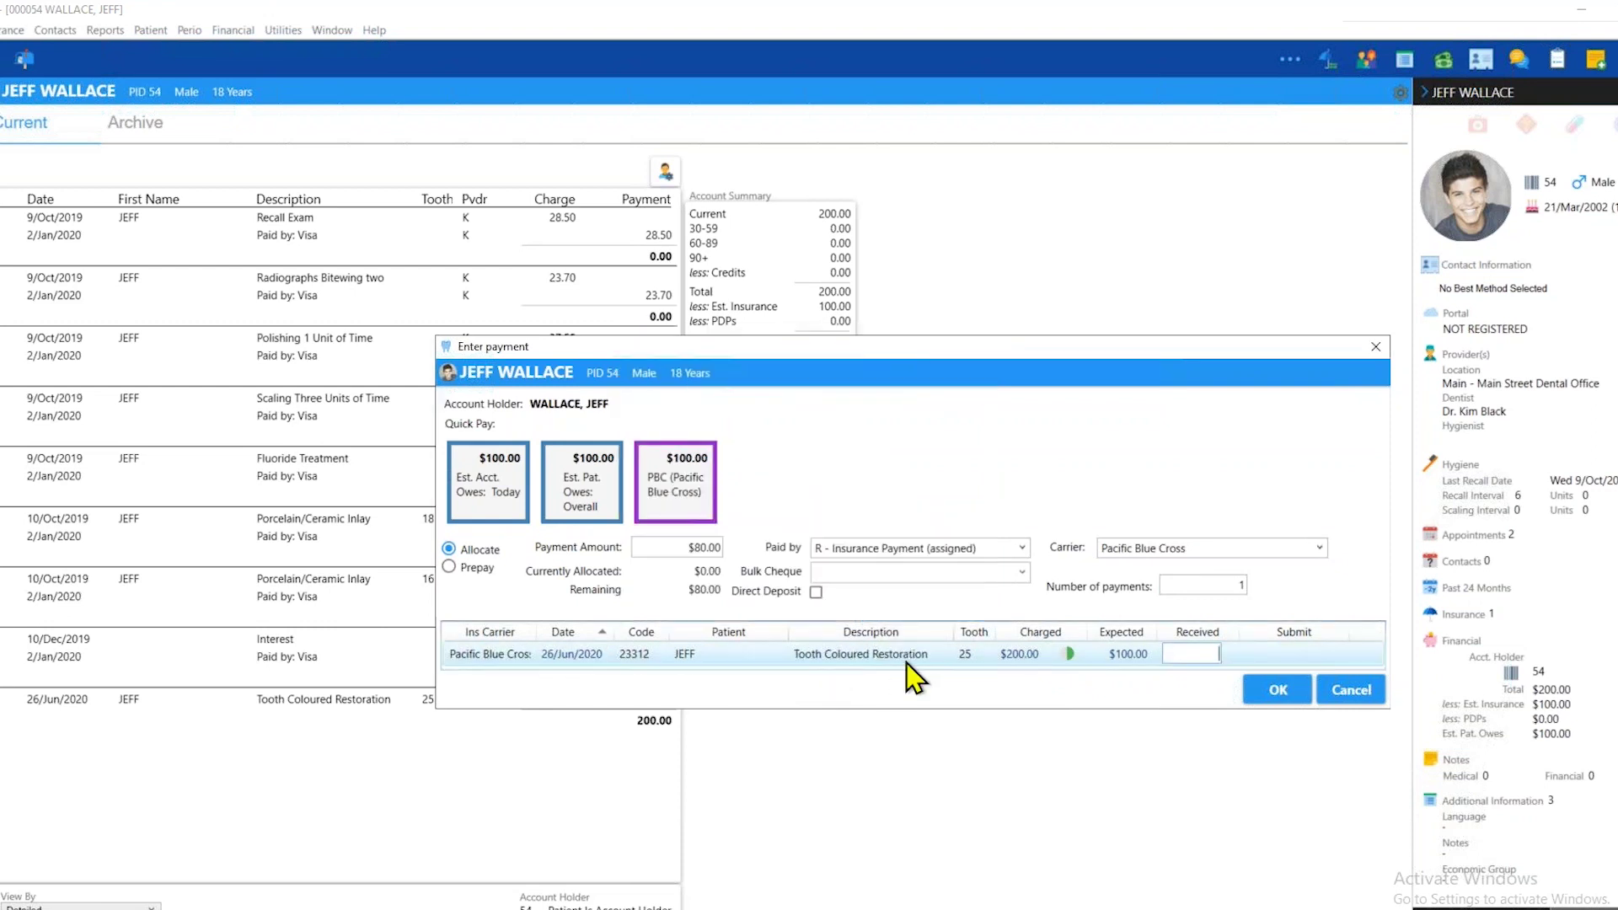
- Receive $80.00 against the restoration, then start an $80.00 non-assigned insurance payment
left_click(1212, 657)
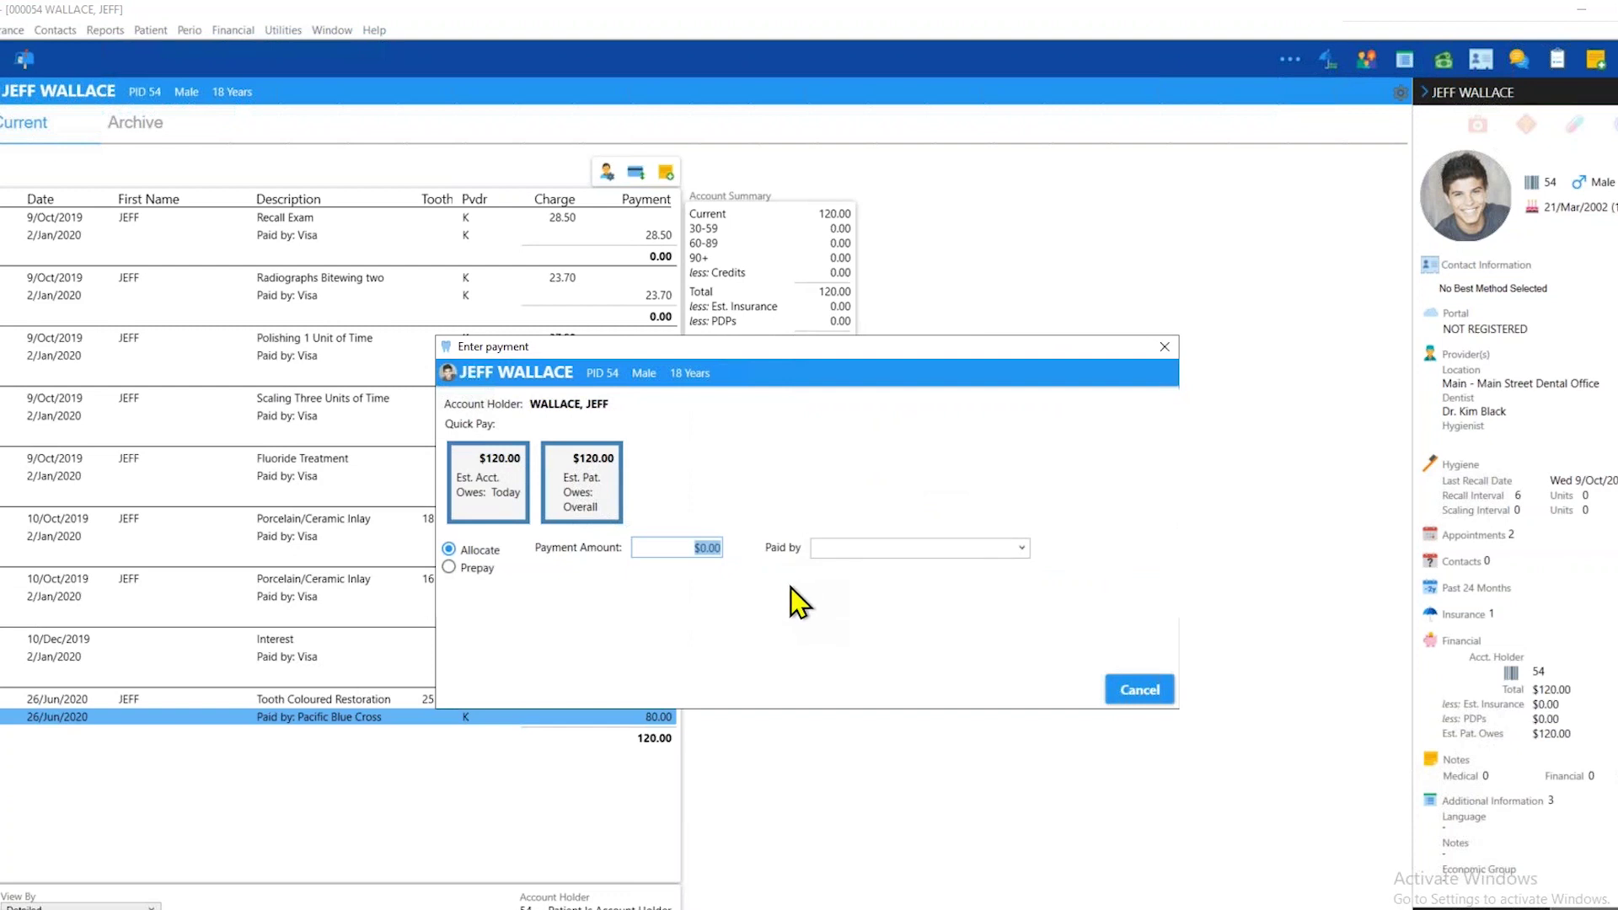
type("80")
key("Tab")
left_click(1022, 548)
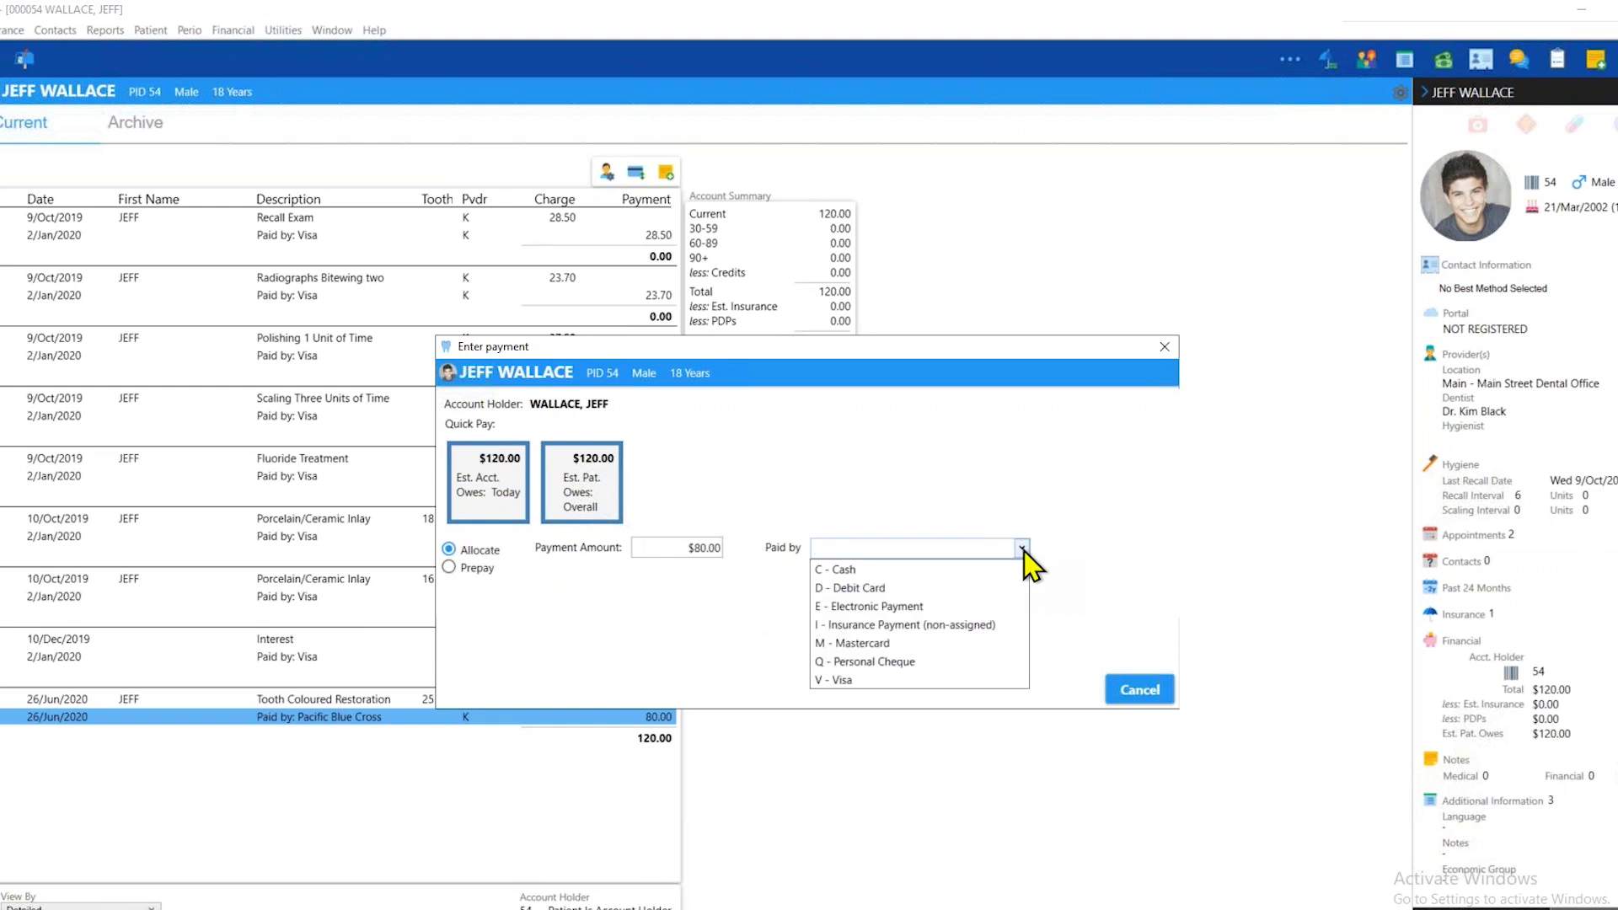
left_click(915, 628)
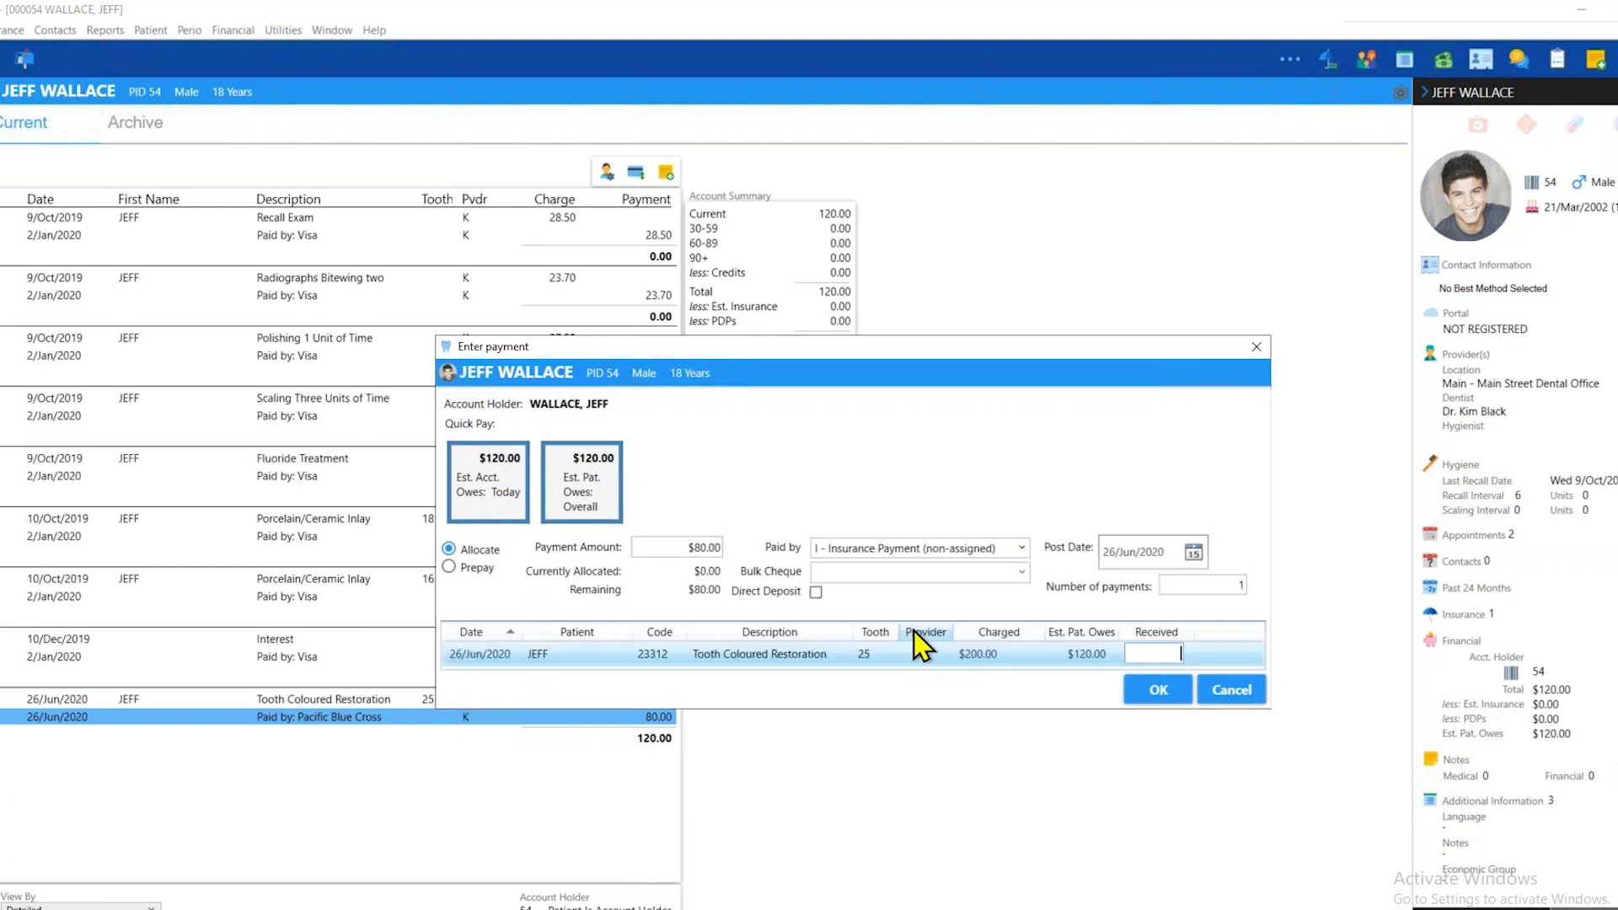
left_click(1023, 574)
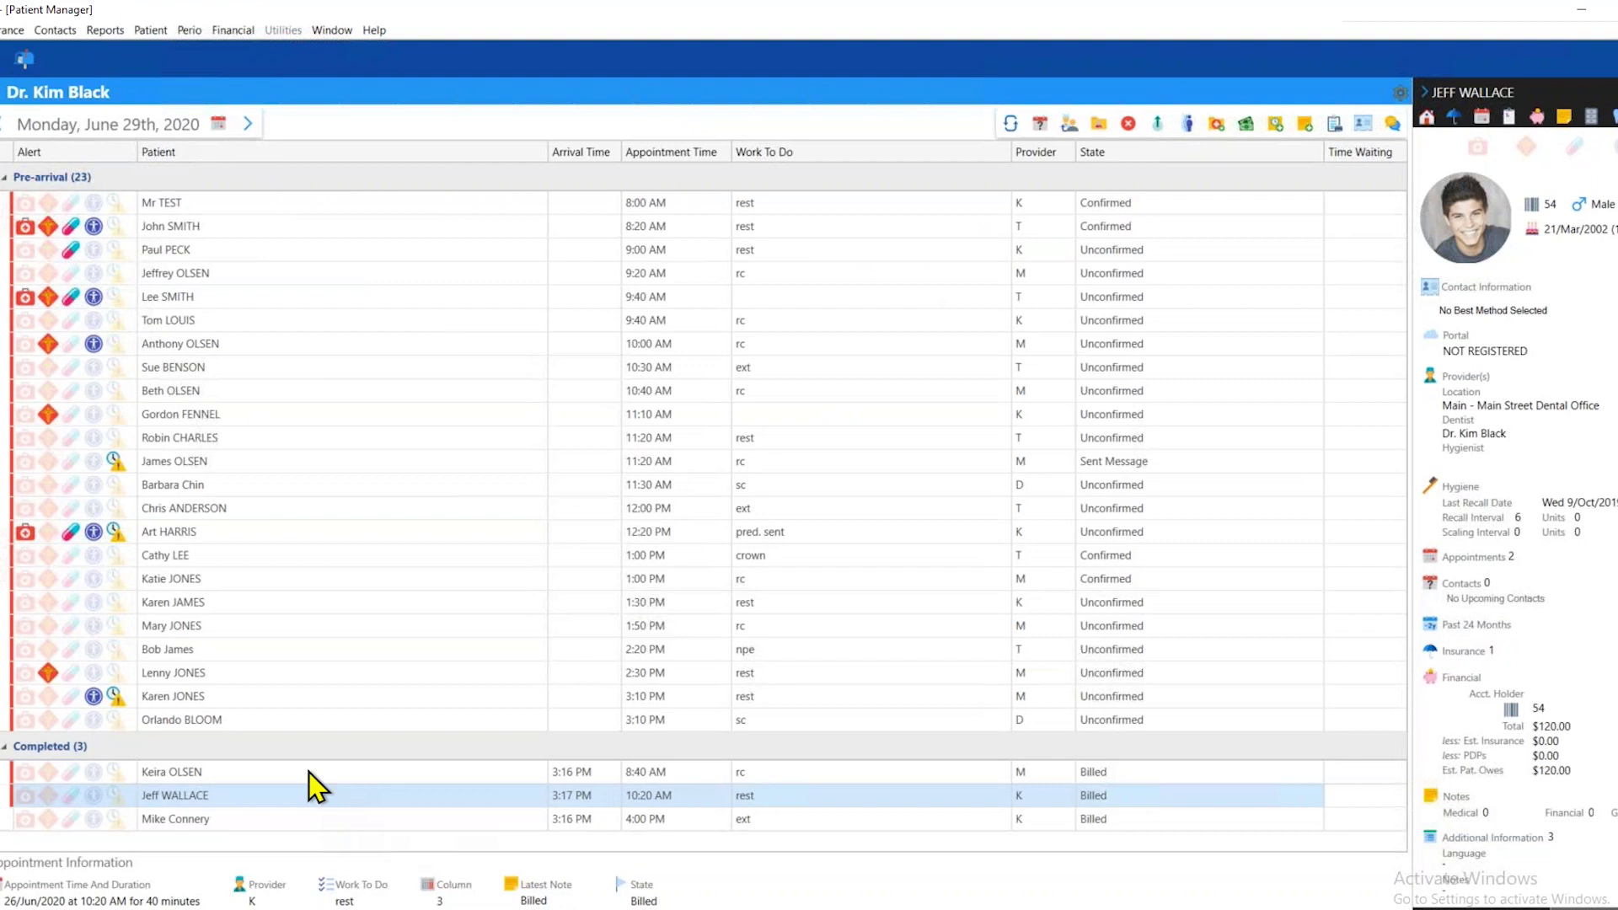
- Post the other patient's $190.00 restoration insurance payment to bulk cheque PBC 123456
left_click(309, 772)
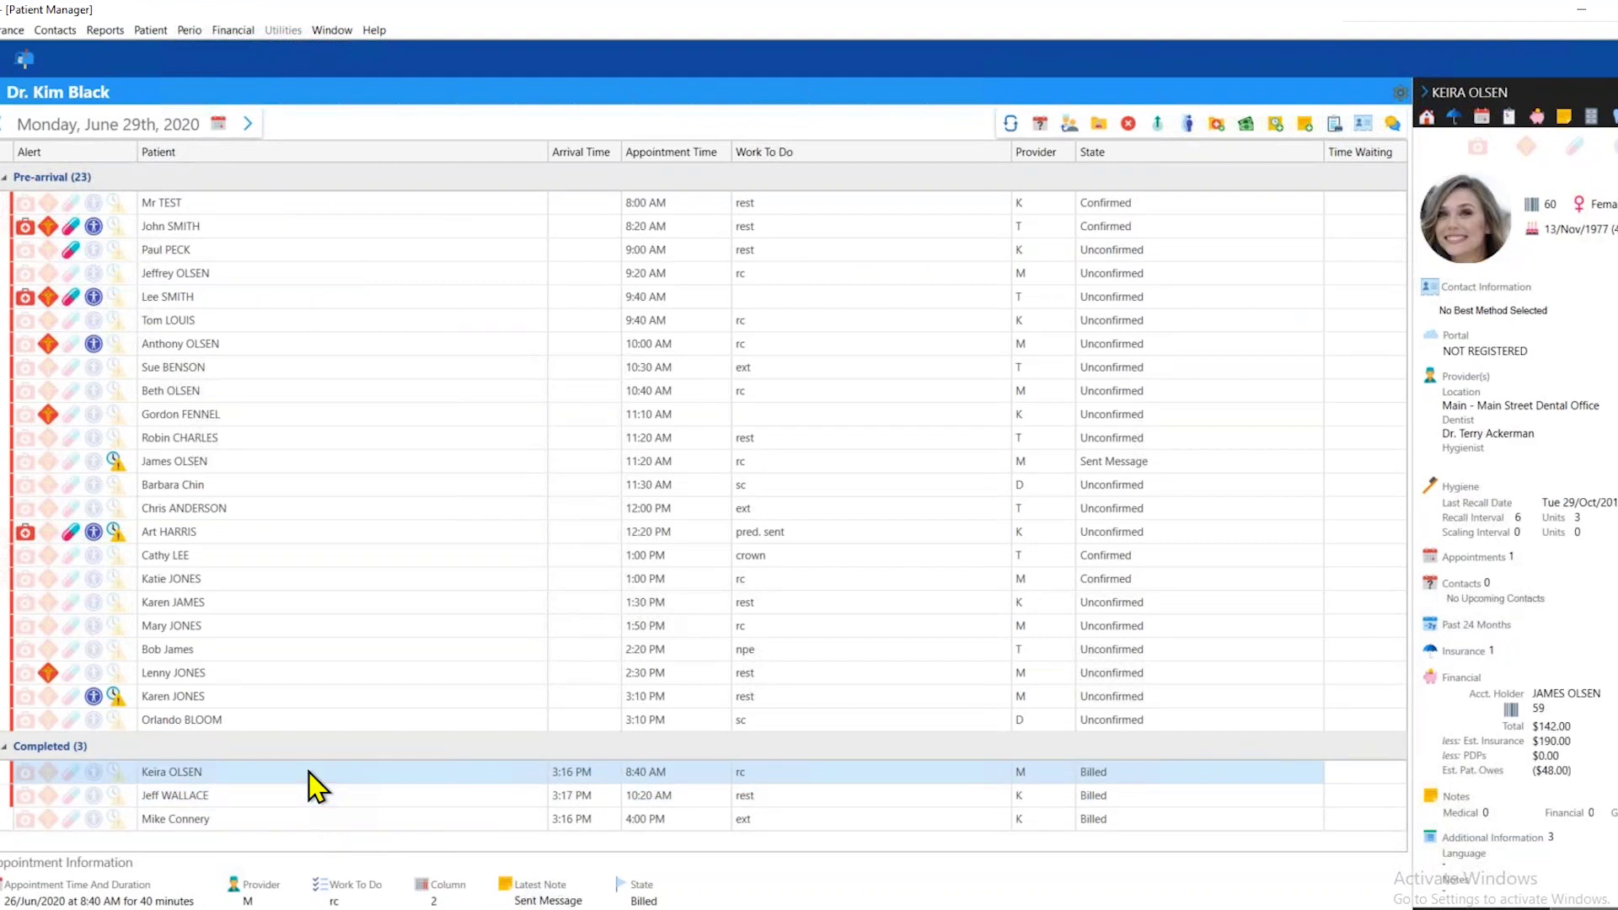
double_click(308, 772)
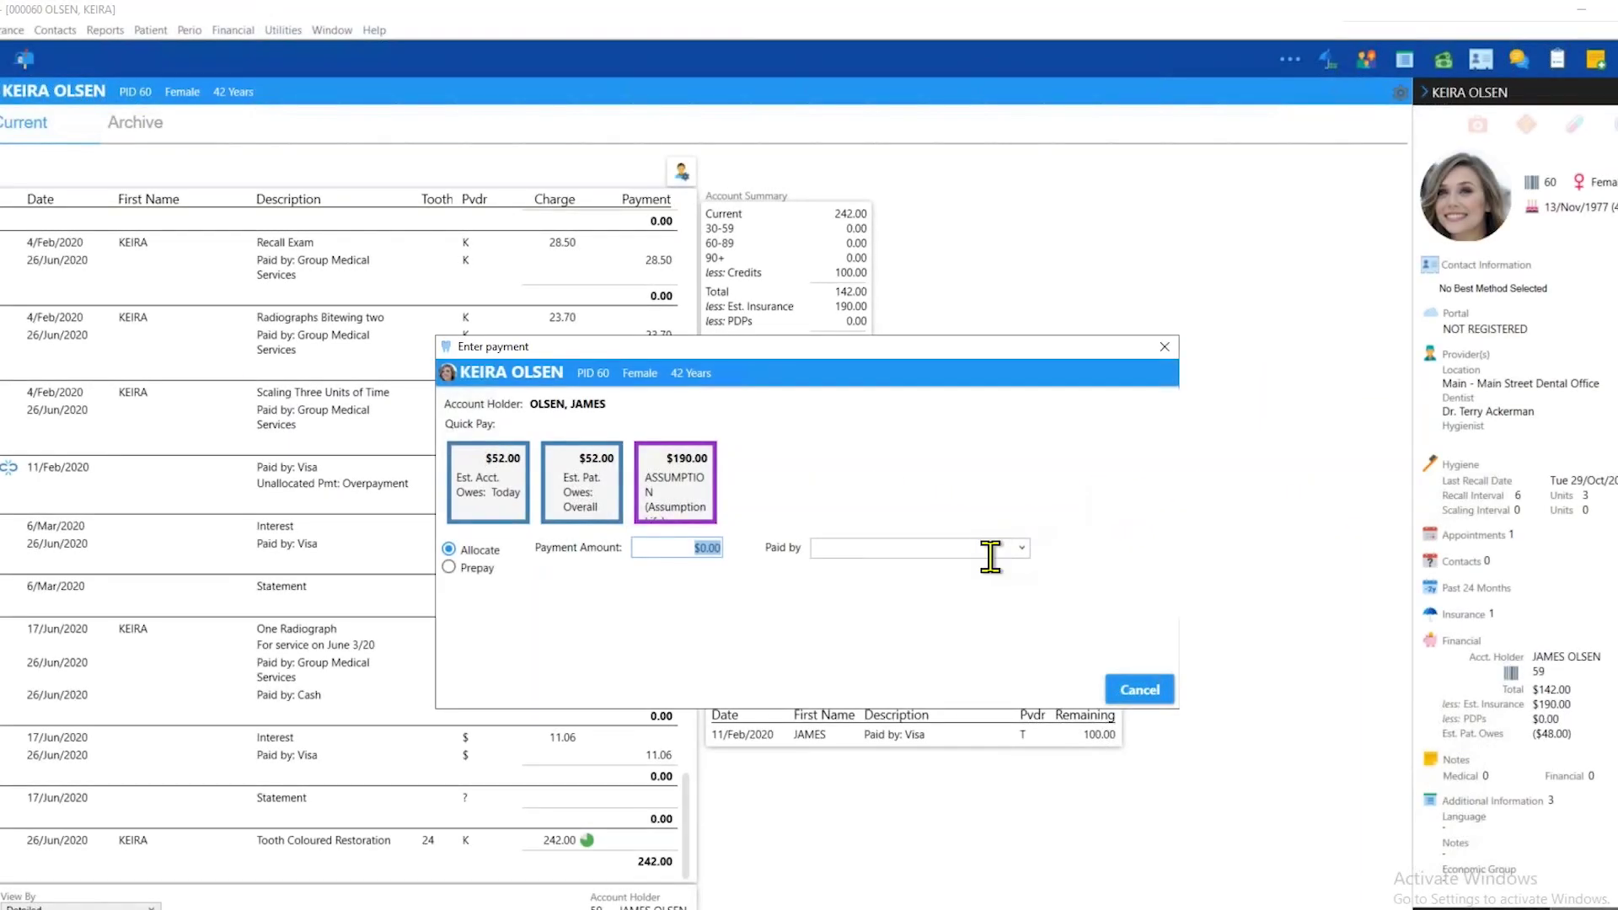
left_click(712, 519)
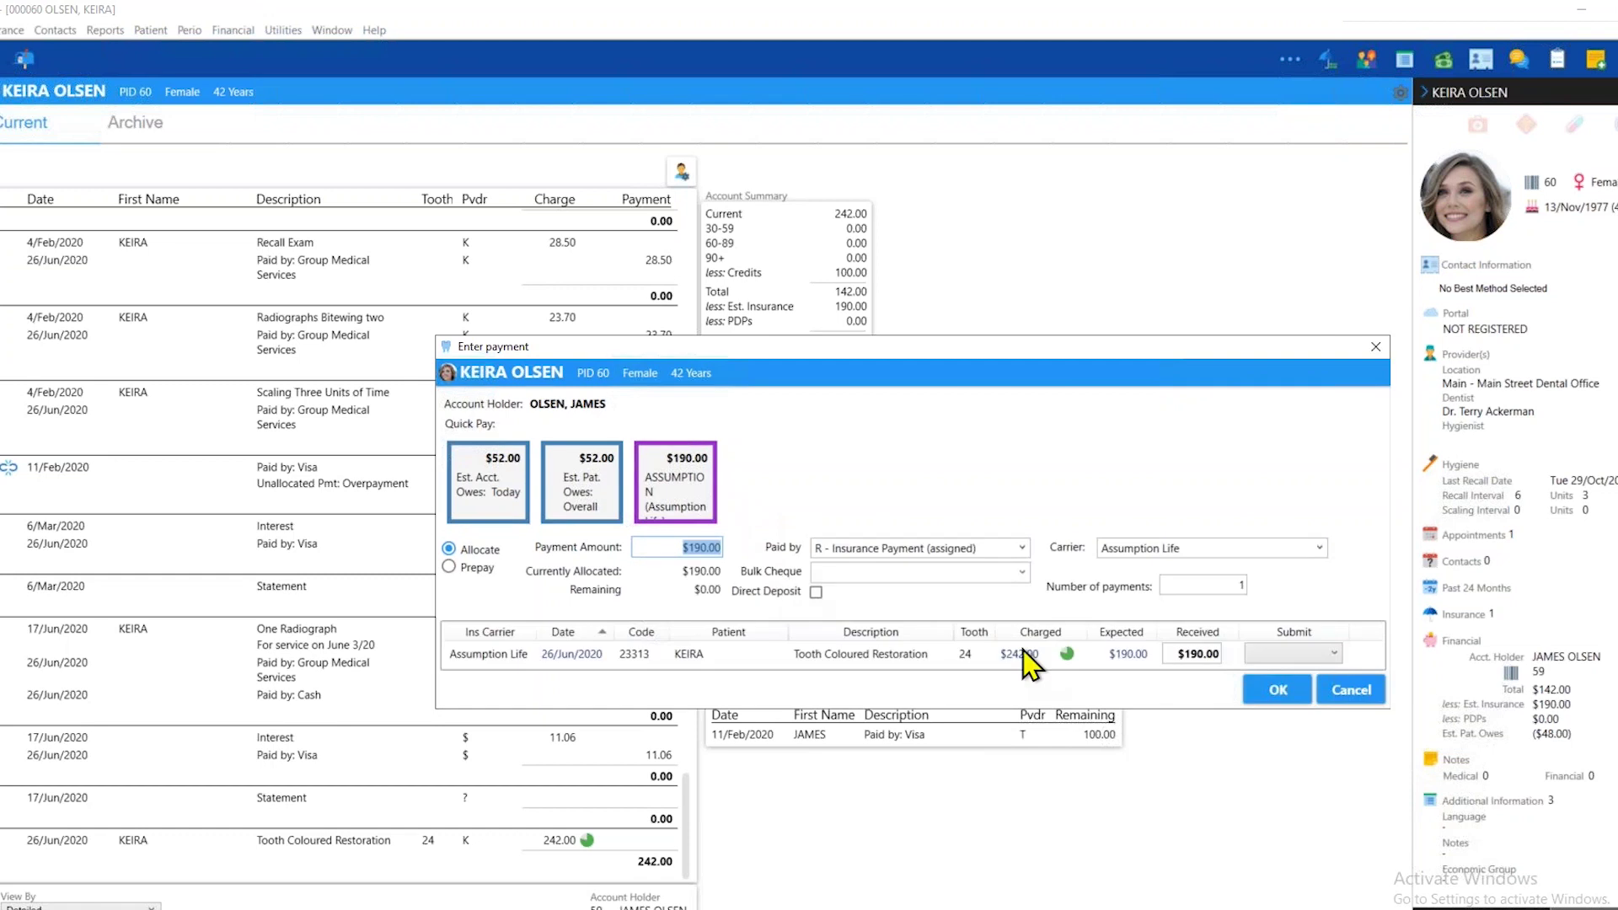
left_click(1022, 572)
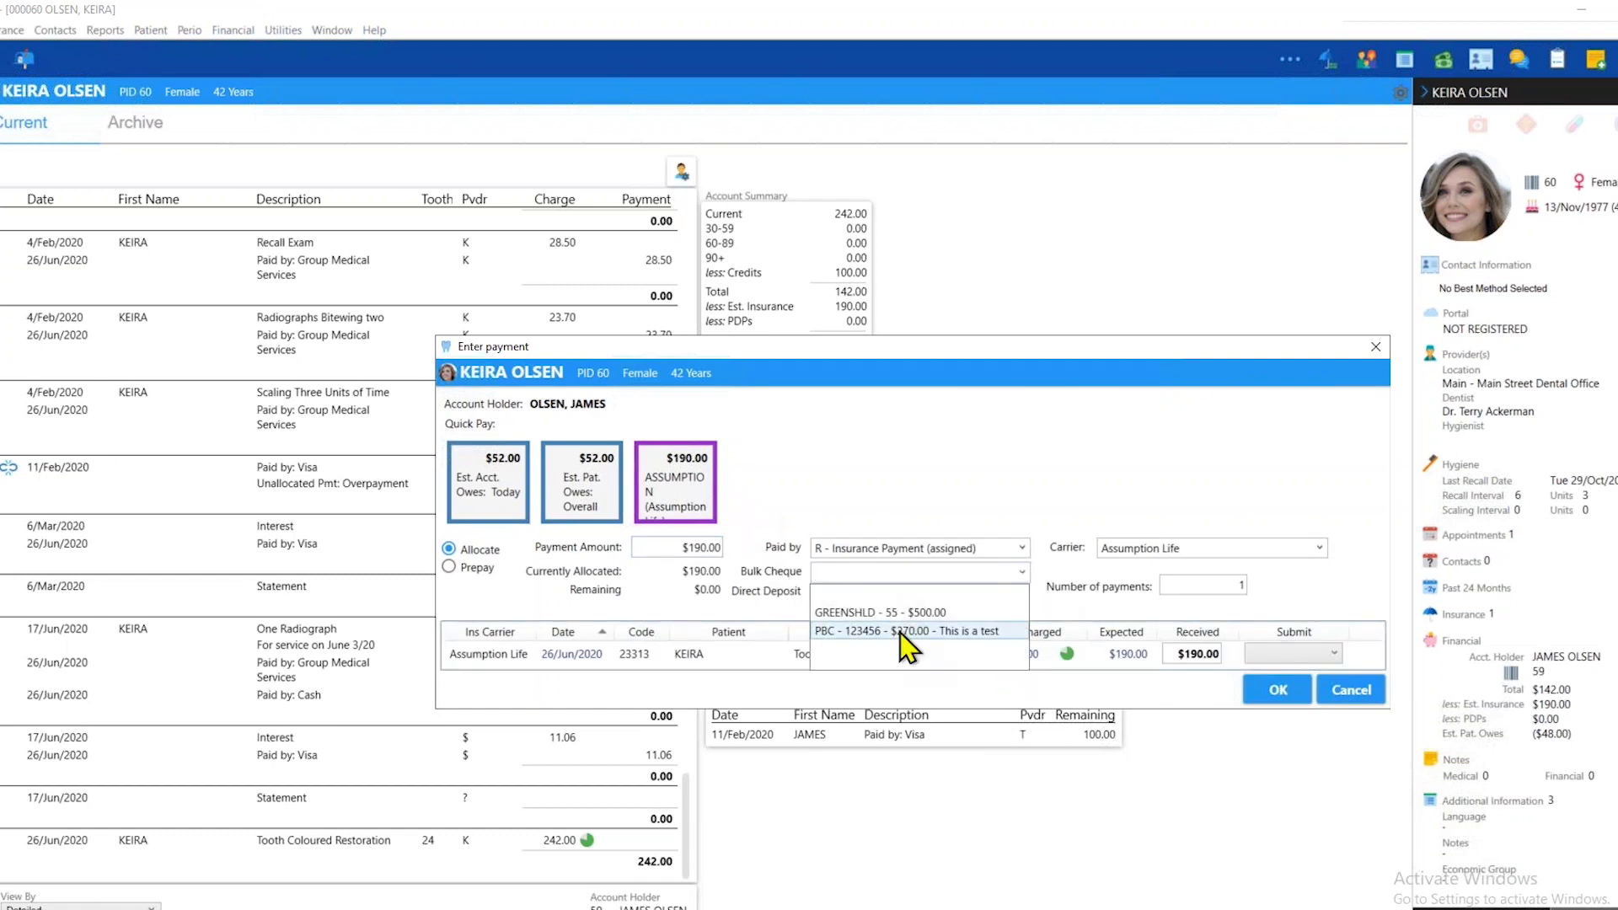
left_click(900, 632)
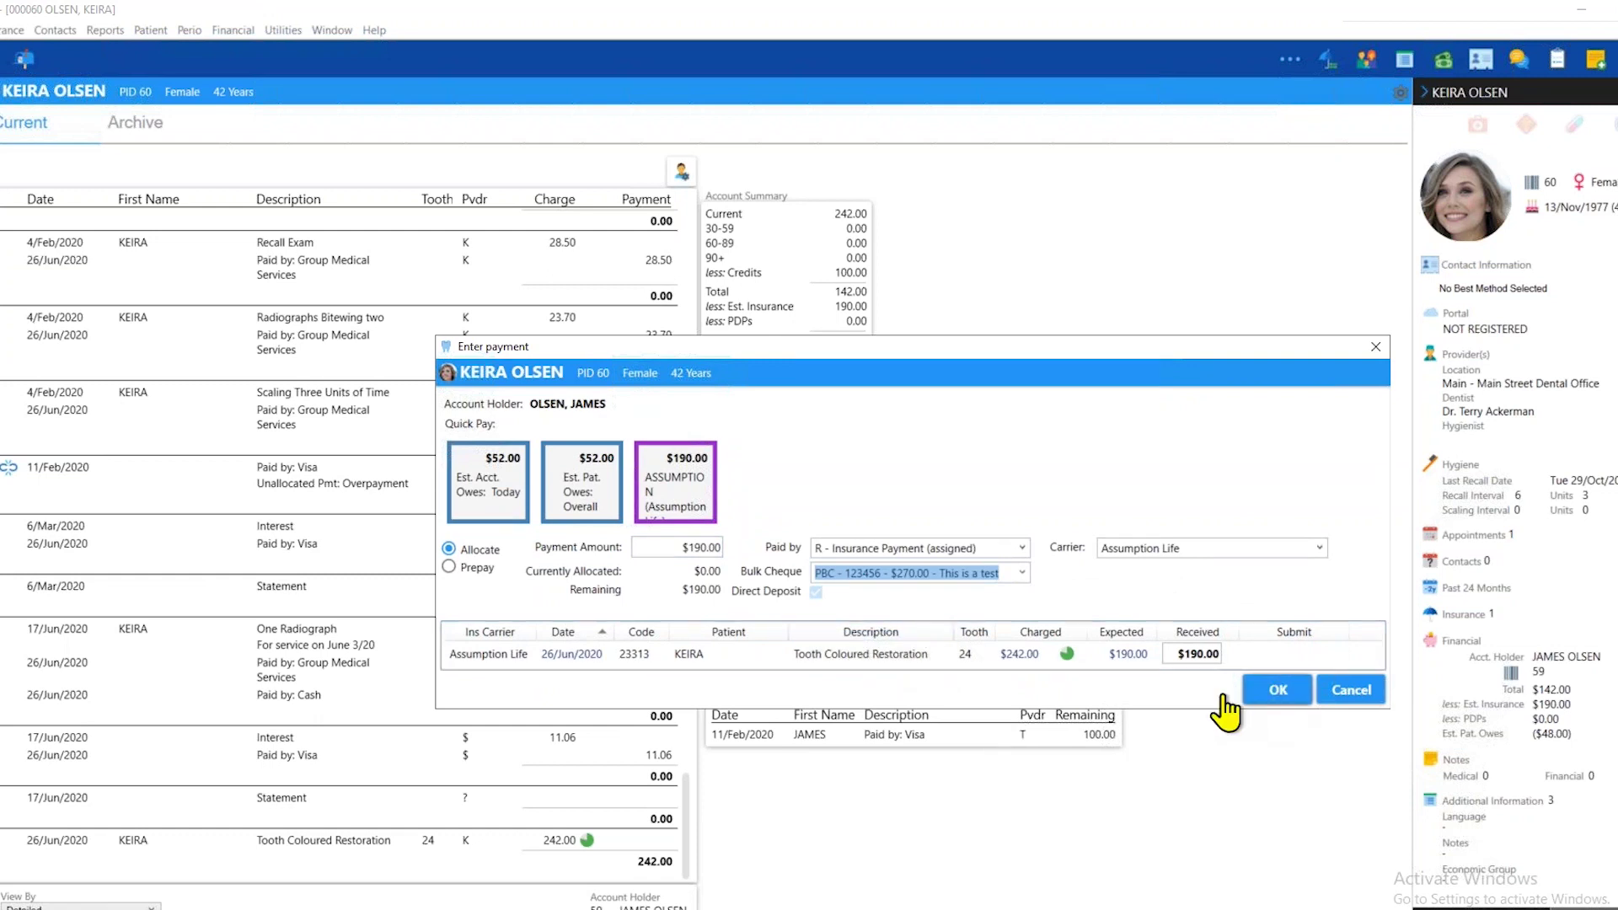
left_click(956, 376)
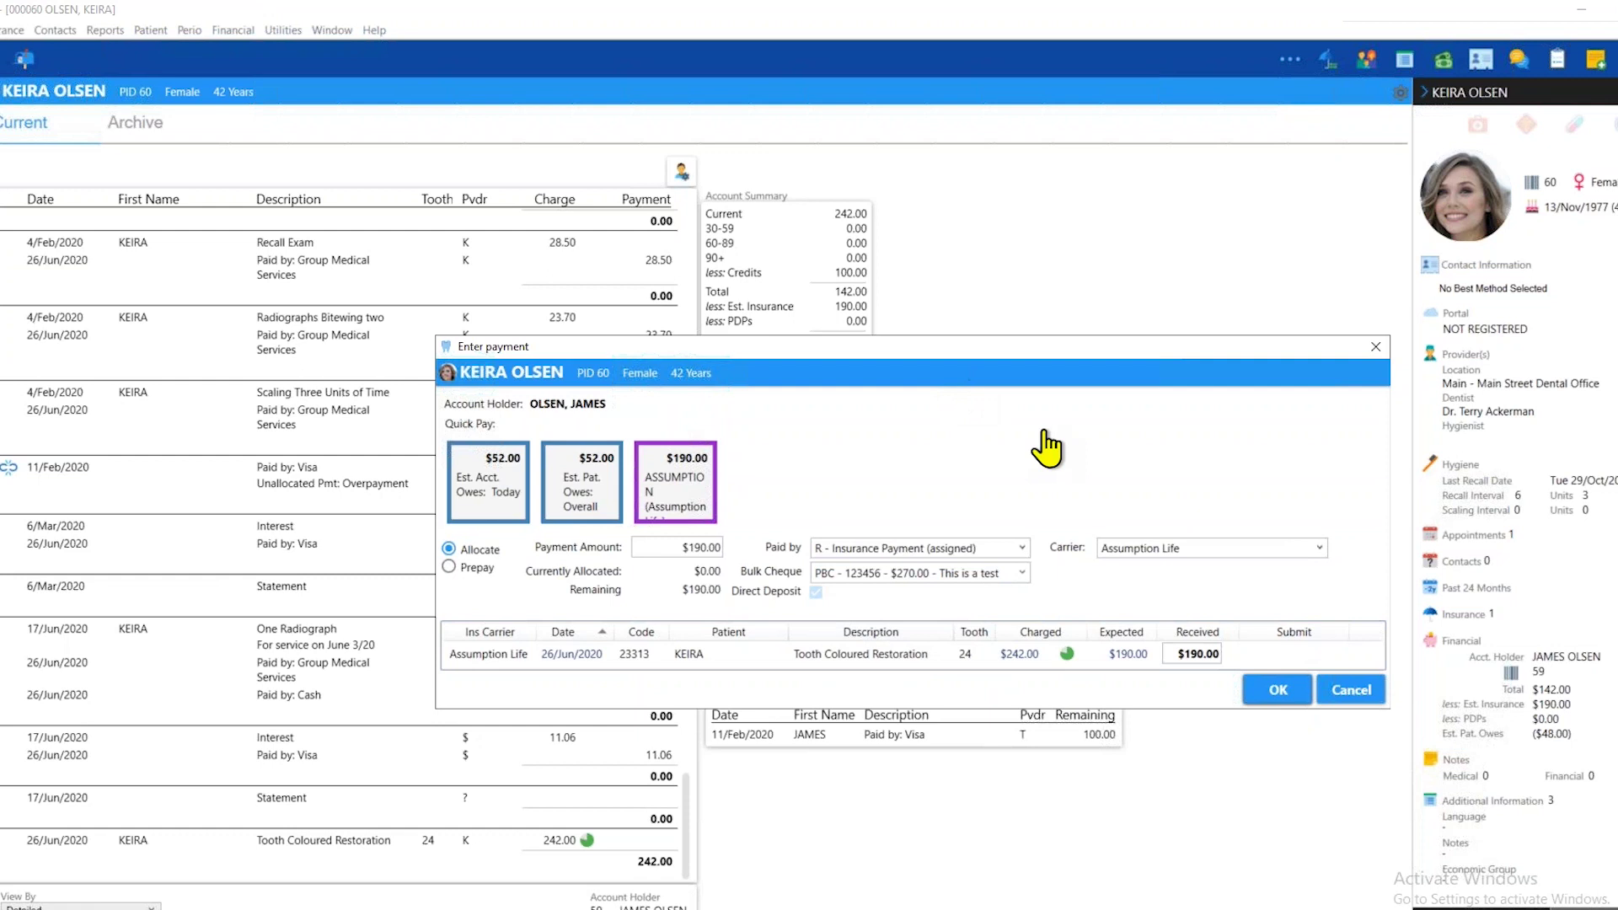
key("Return")
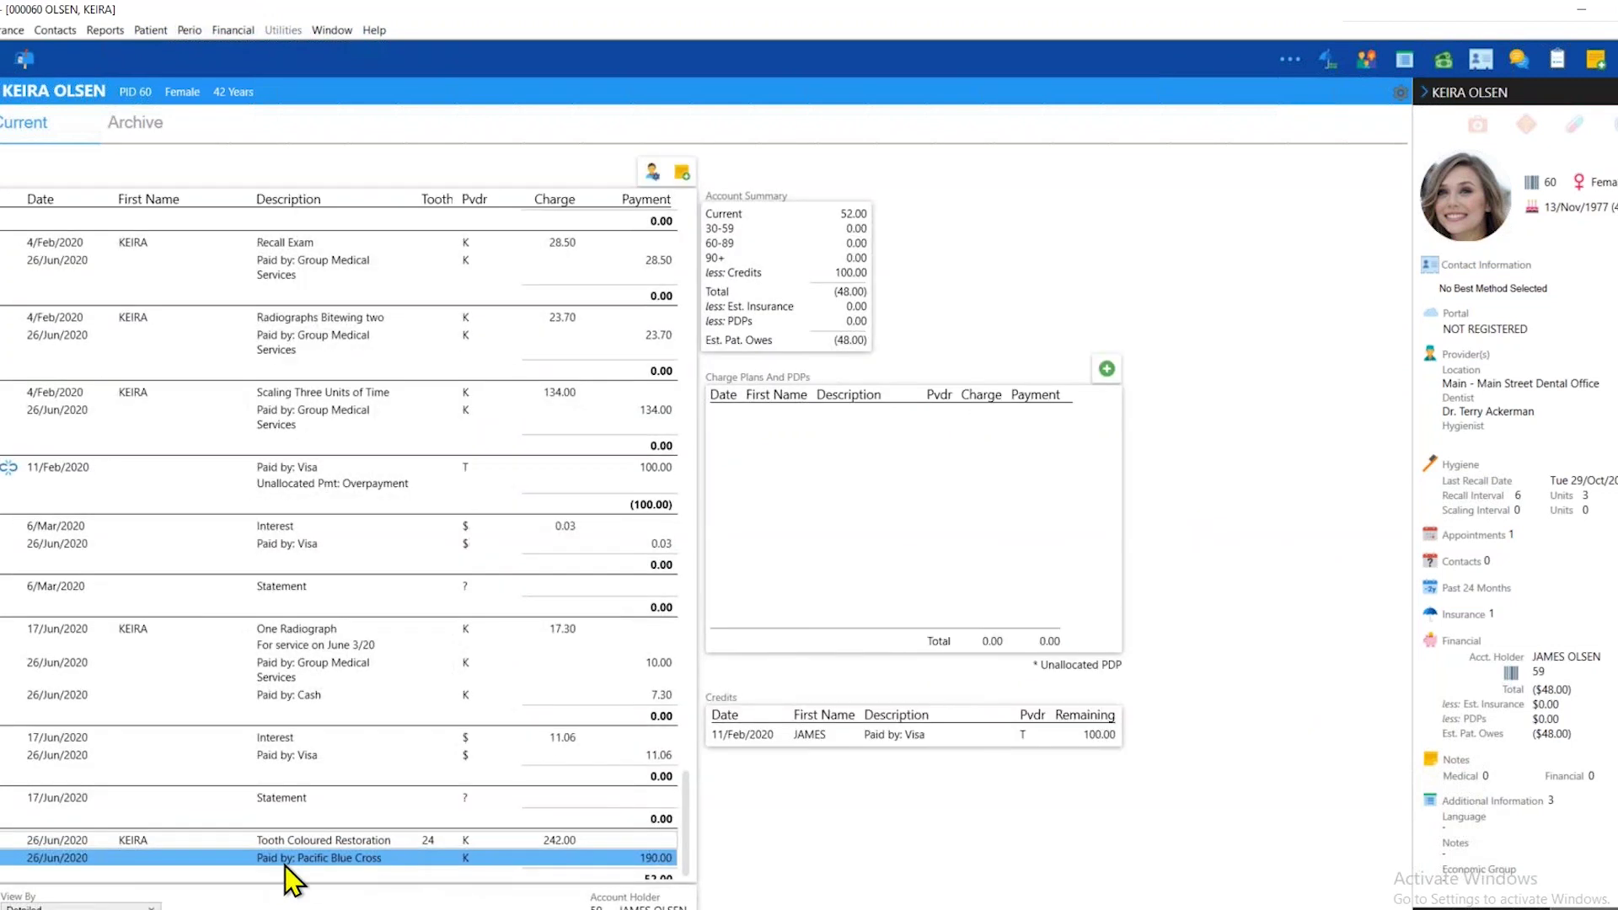
- Remove the $190.00 Pacific Blue Cross payment from the PBC bulk cheque and save
right_click(209, 872)
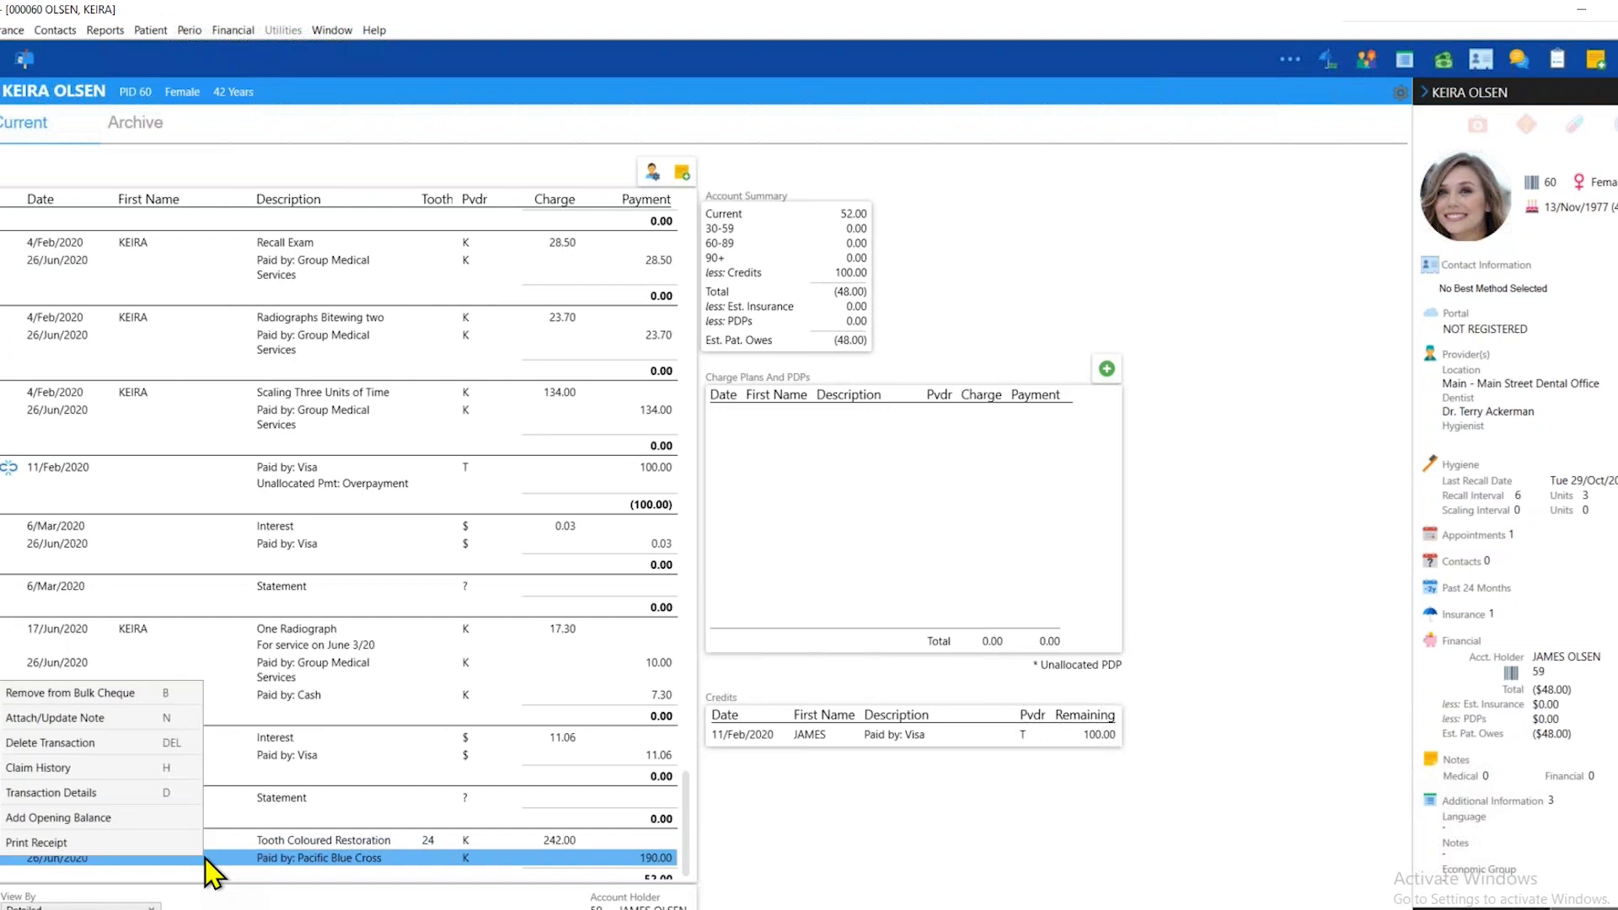
left_click(101, 695)
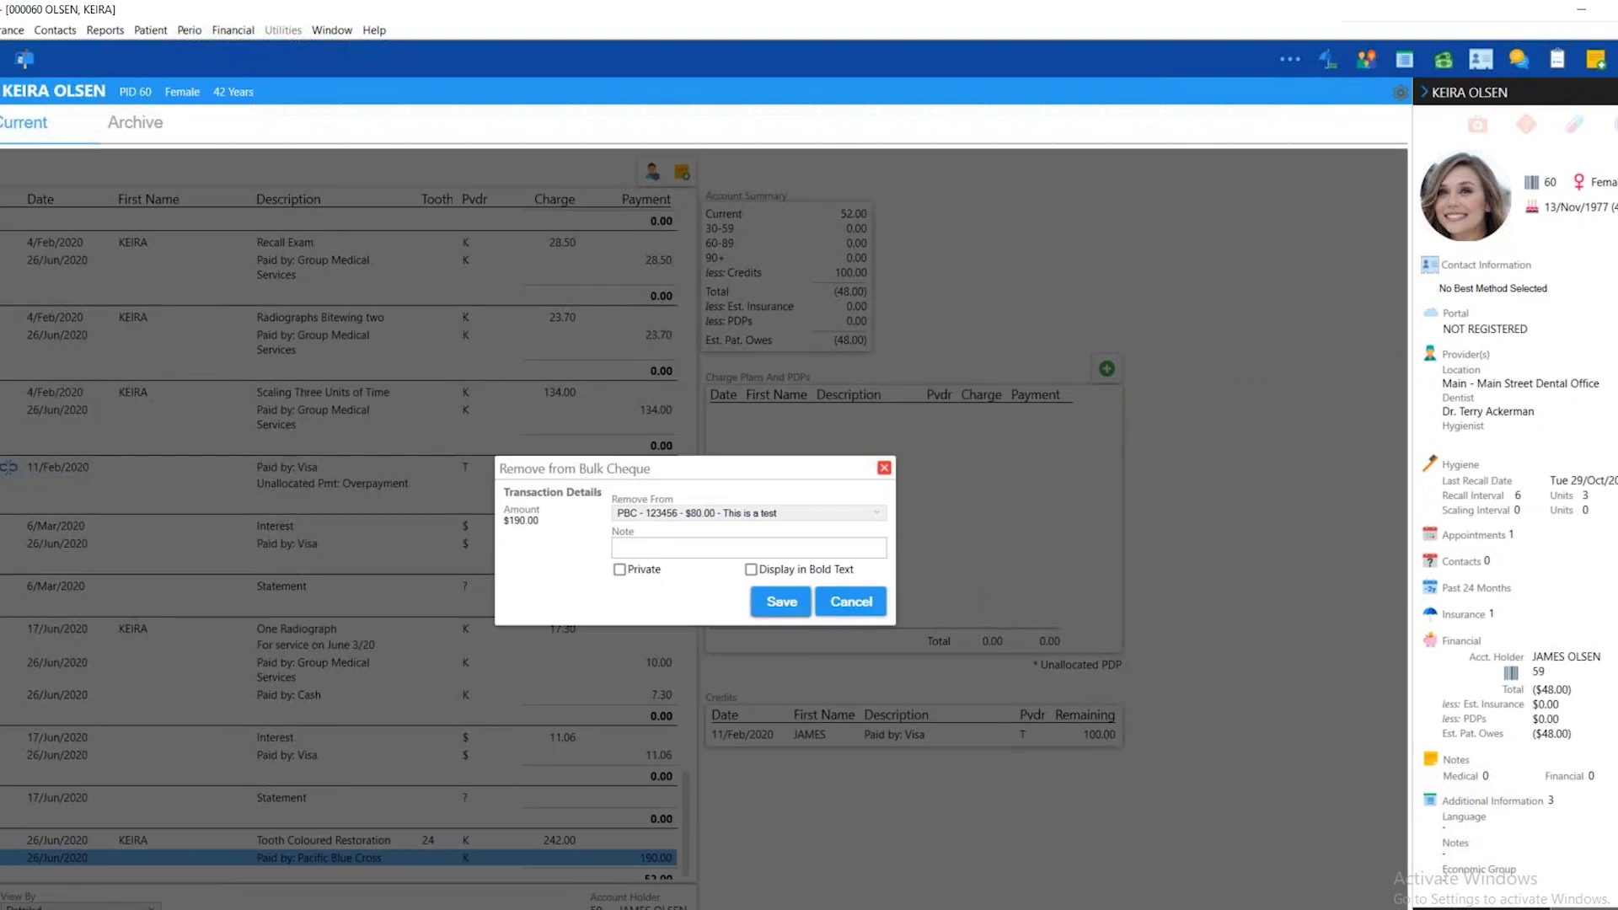
left_click(781, 601)
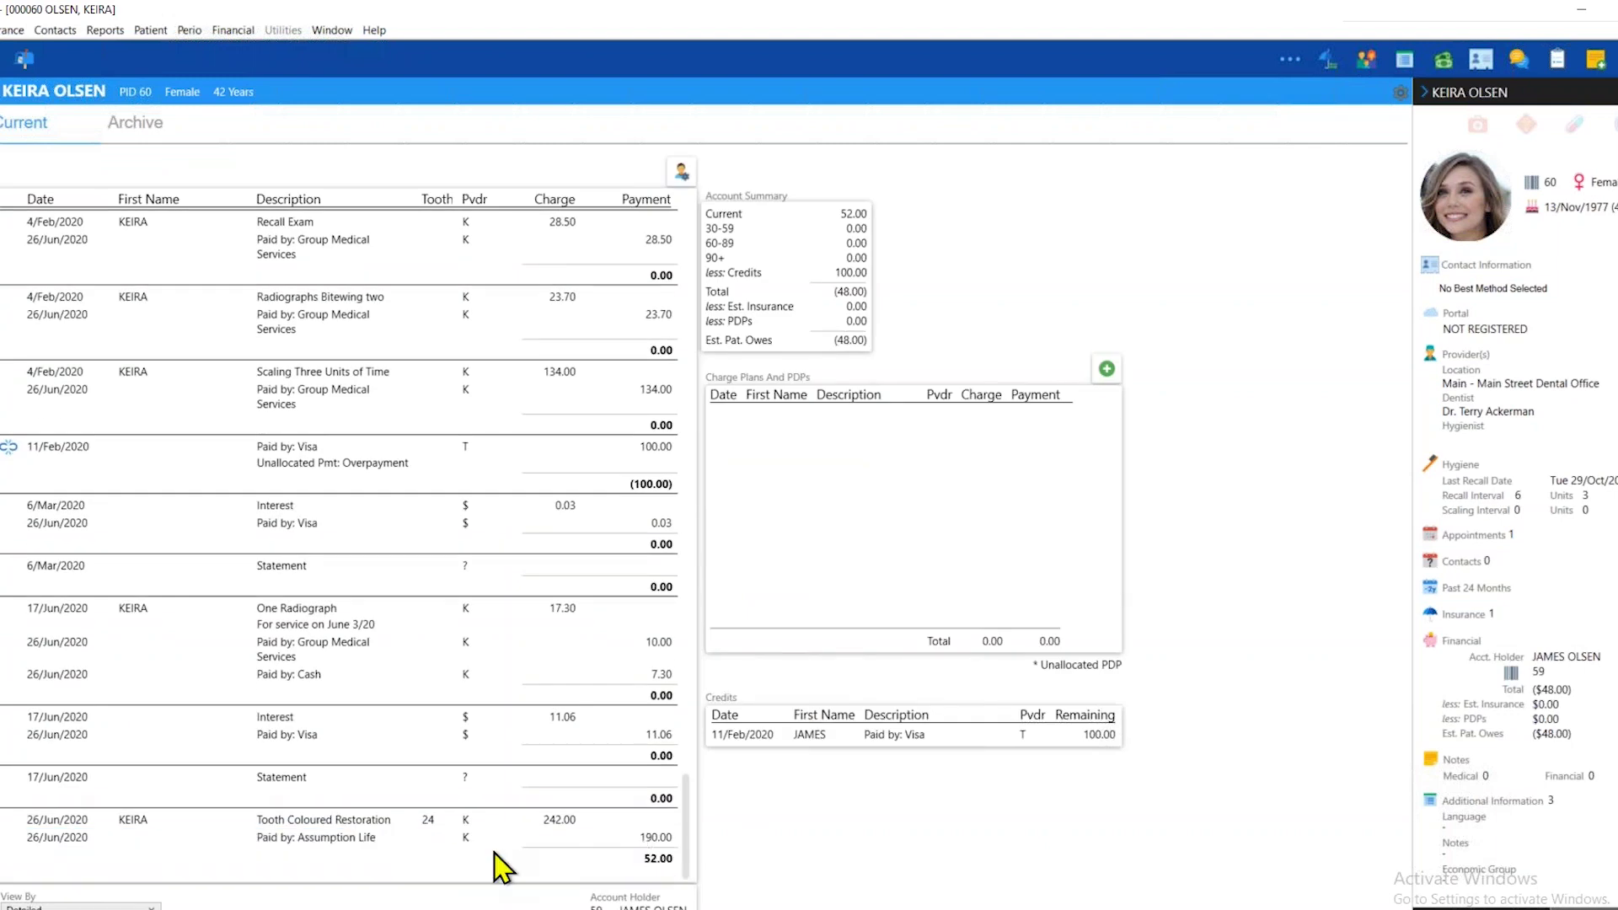
- Choose Add to Bulk Cheque for the $190.00 Assumption Life payment line
left_click(350, 838)
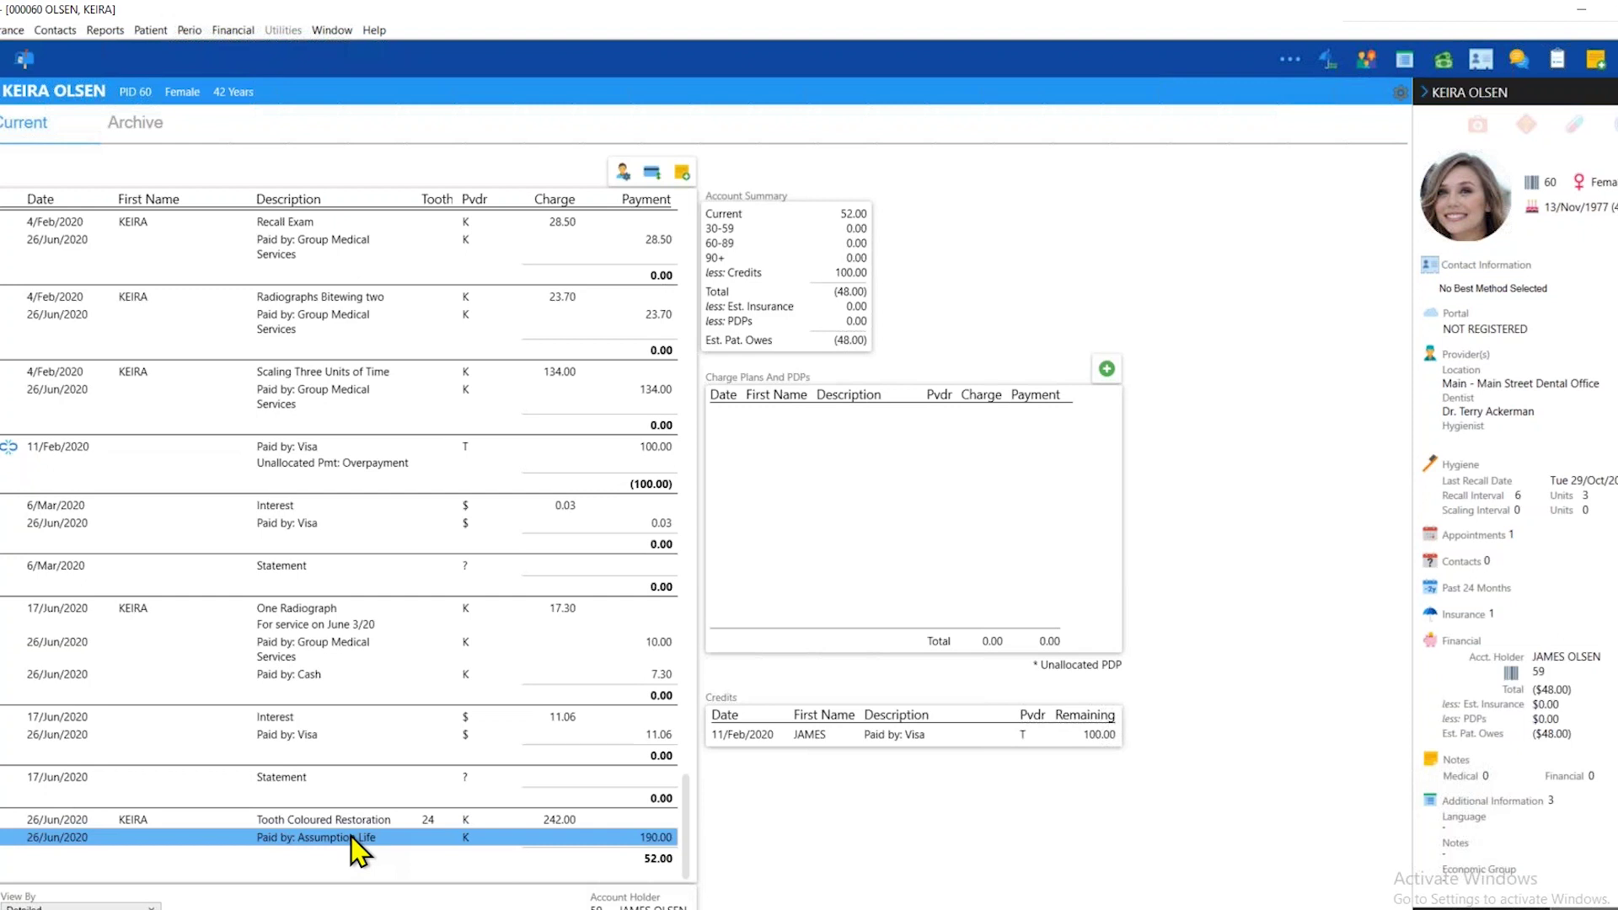
right_click(350, 838)
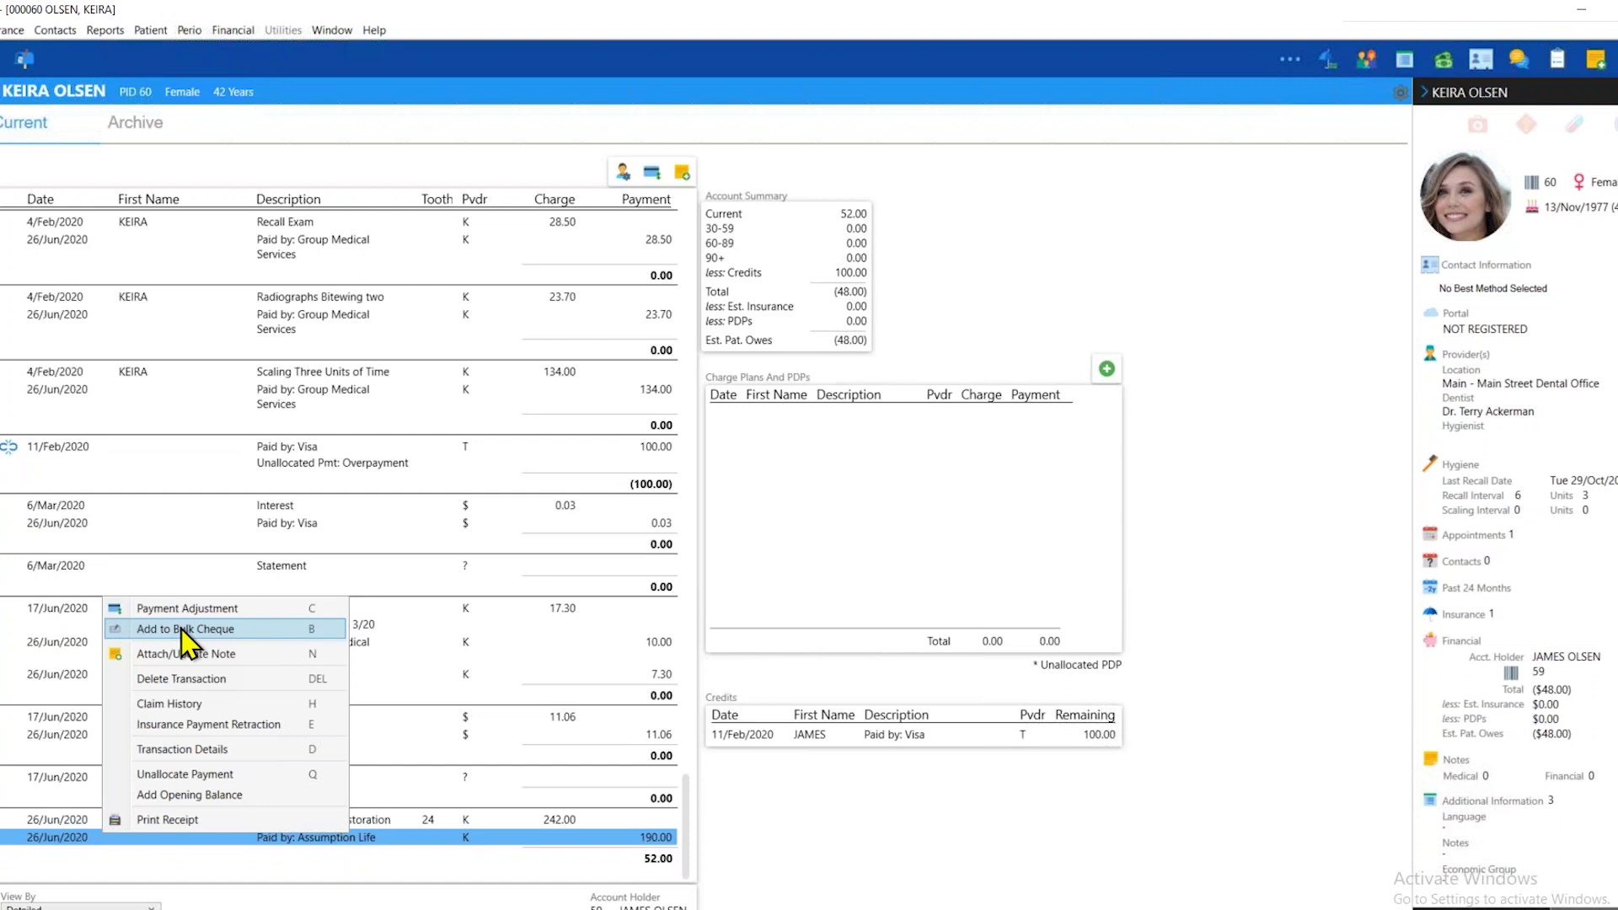
left_click(246, 637)
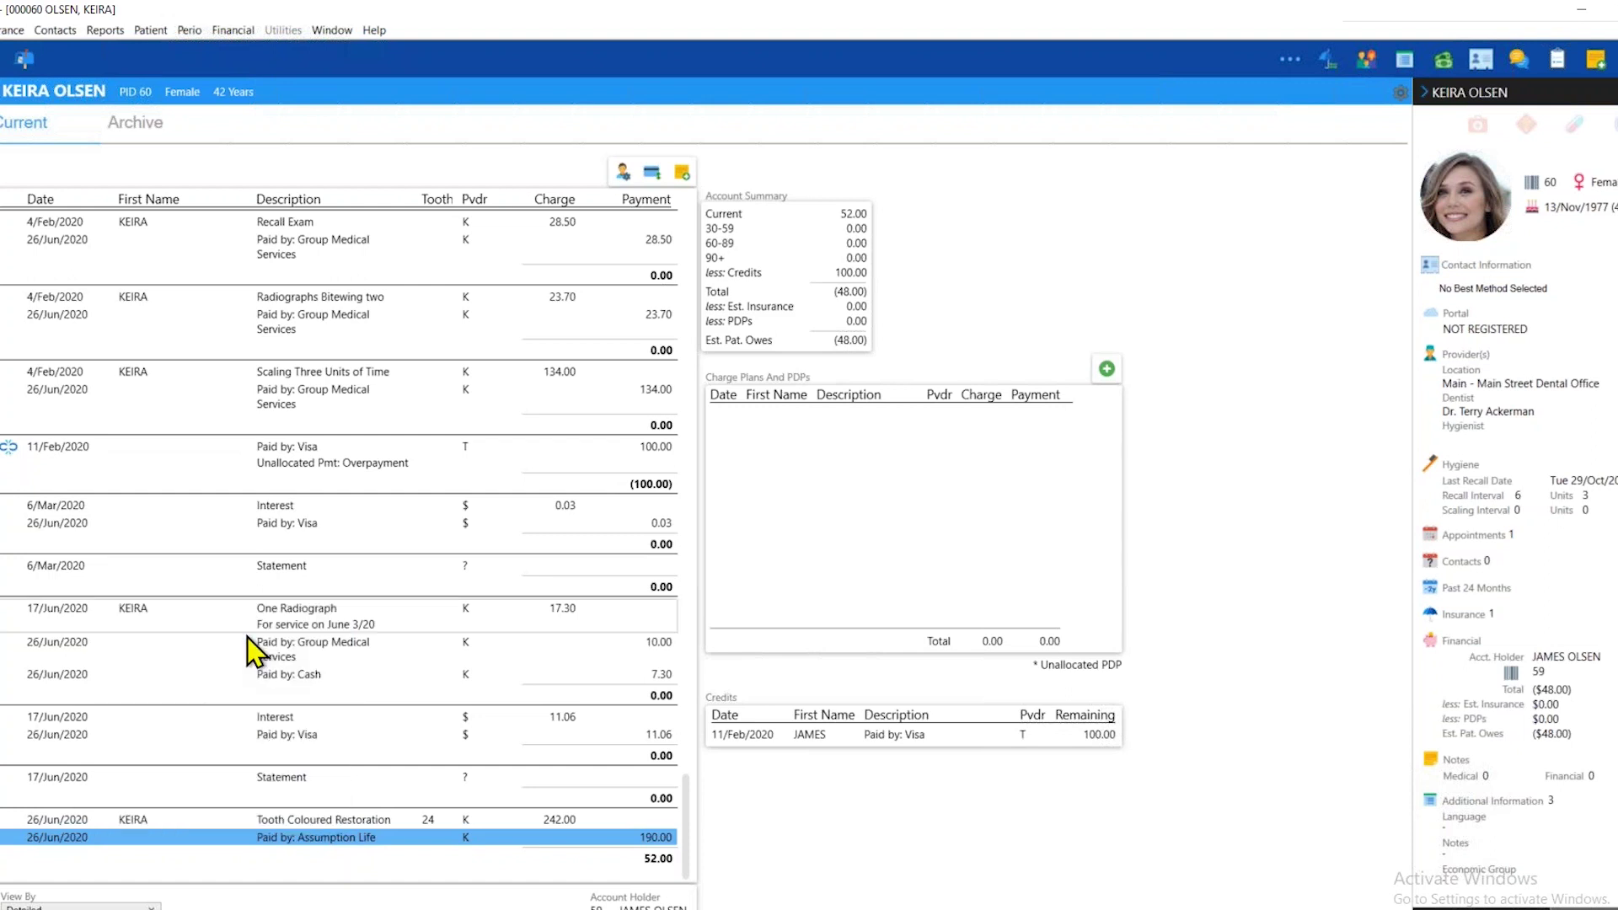